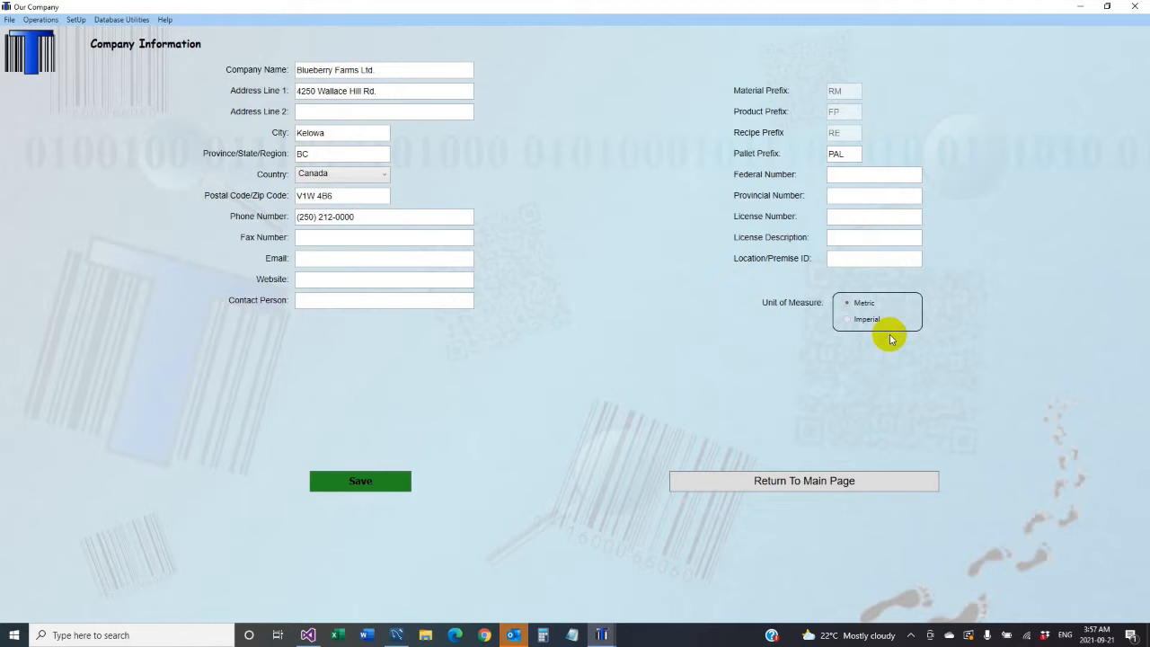
- Leave the Company Information form for the main page's finished goods, WIP and raw material summaries
{"action": "left_click", "coordinate": [805, 483]}
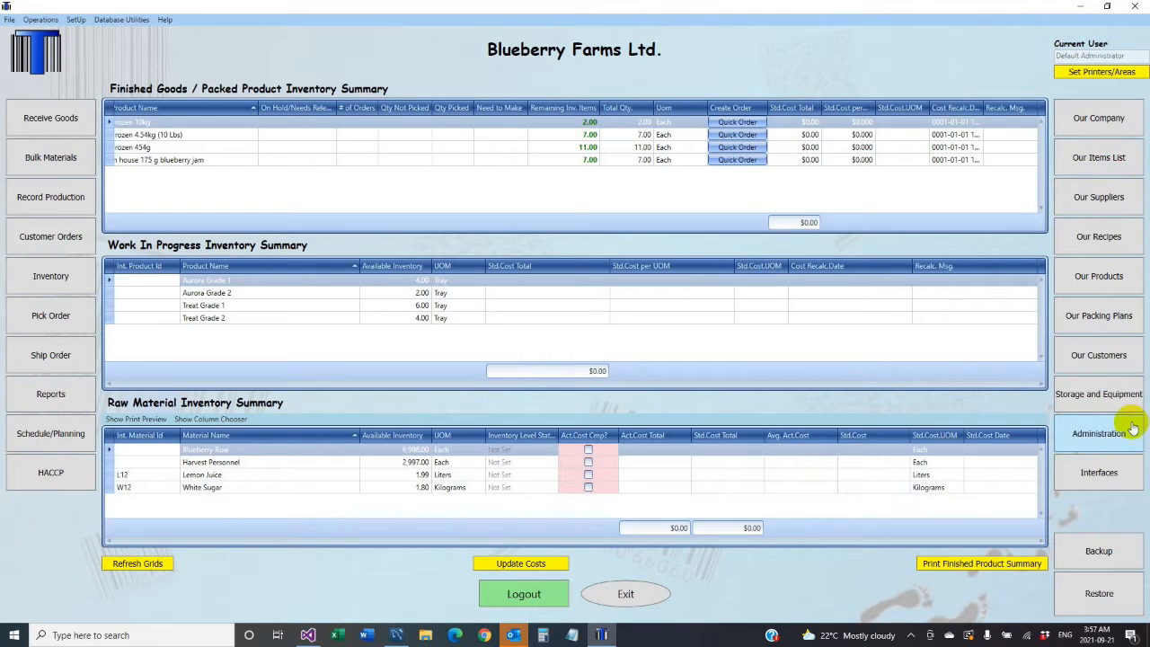
- In Administration Roles, add a 'recipe management' role with 'recipe management' as its description
{"action": "left_click", "coordinate": [1105, 440]}
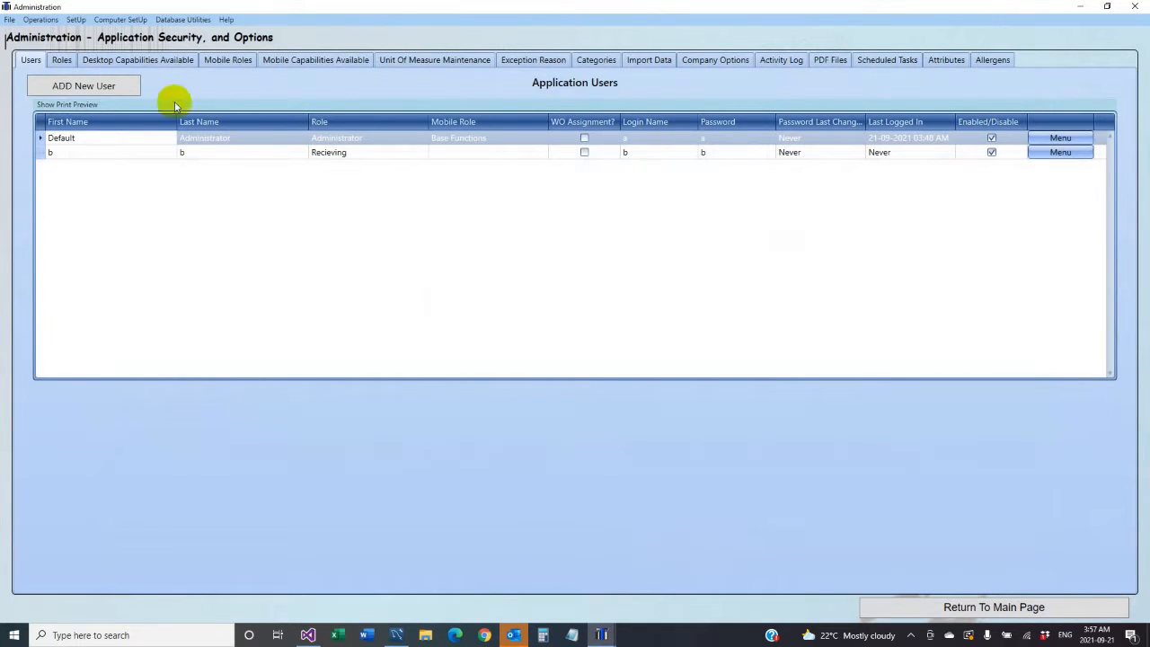
{"action": "left_click", "coordinate": [63, 62]}
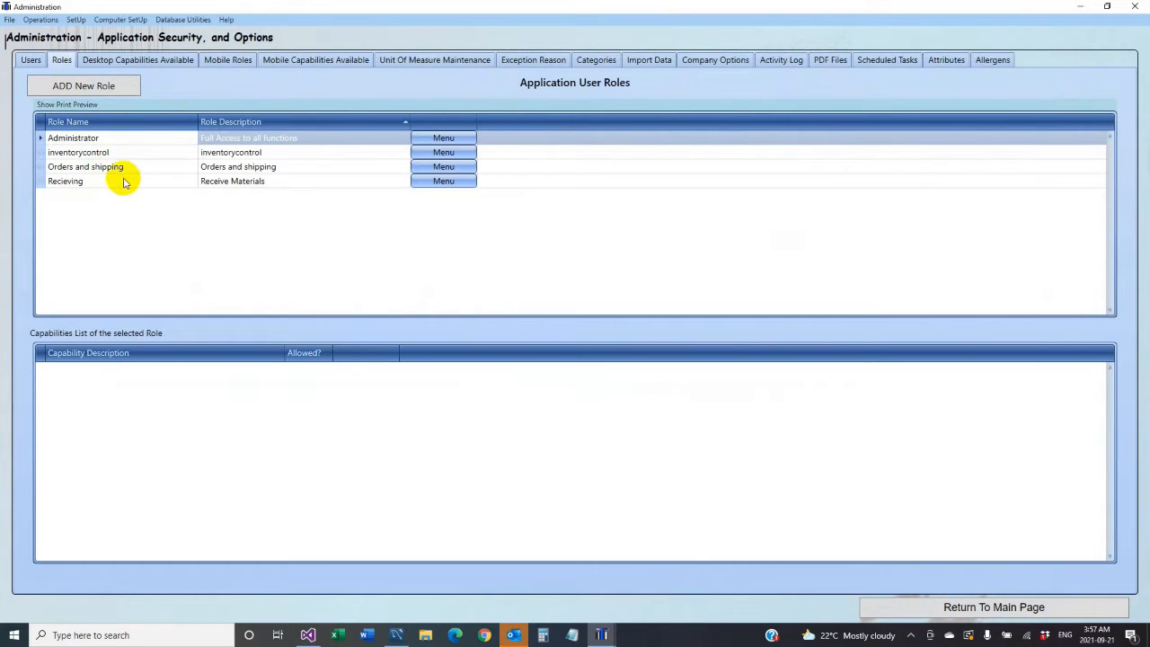
{"action": "left_click", "coordinate": [84, 85]}
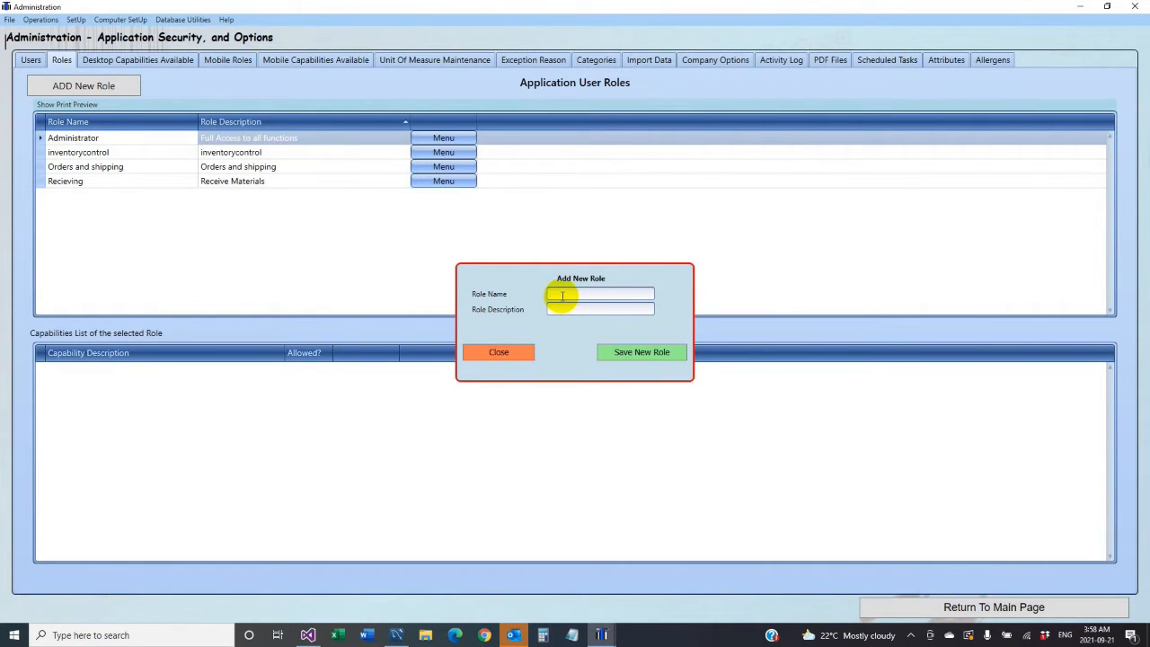
{"action": "type", "text": "recipe management"}
{"action": "left_click_drag", "start_coordinate": [622, 297], "coordinate": [539, 289]}
{"action": "key", "text": "ctrl+c"}
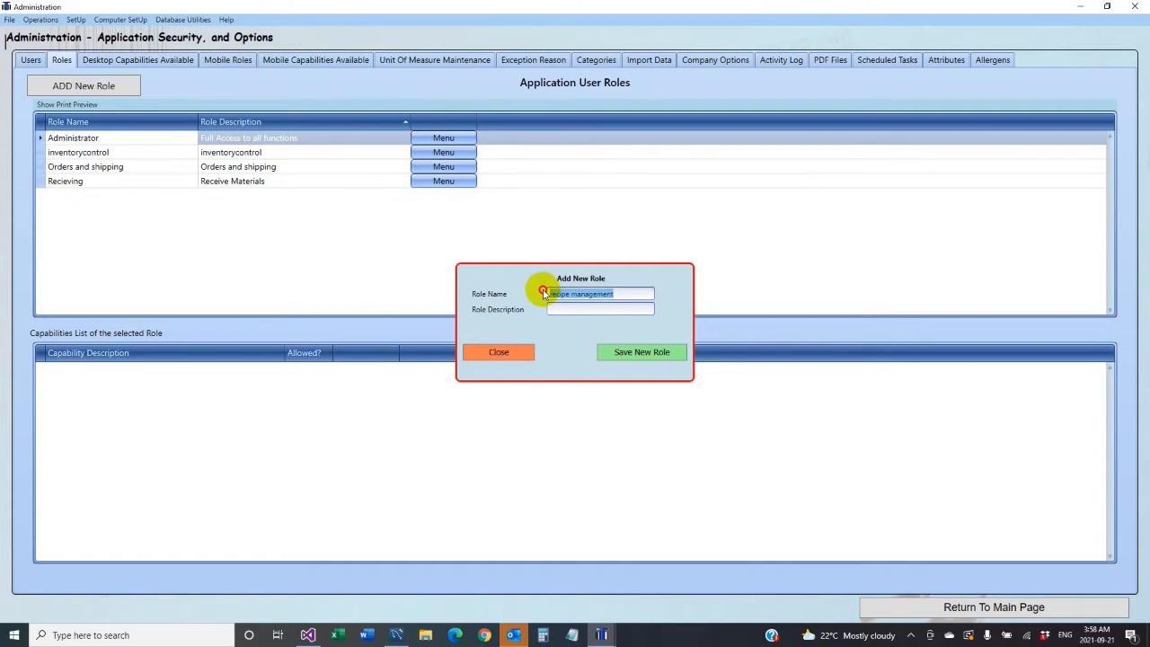
{"action": "left_click", "coordinate": [558, 308]}
{"action": "key", "text": "ctrl+v"}
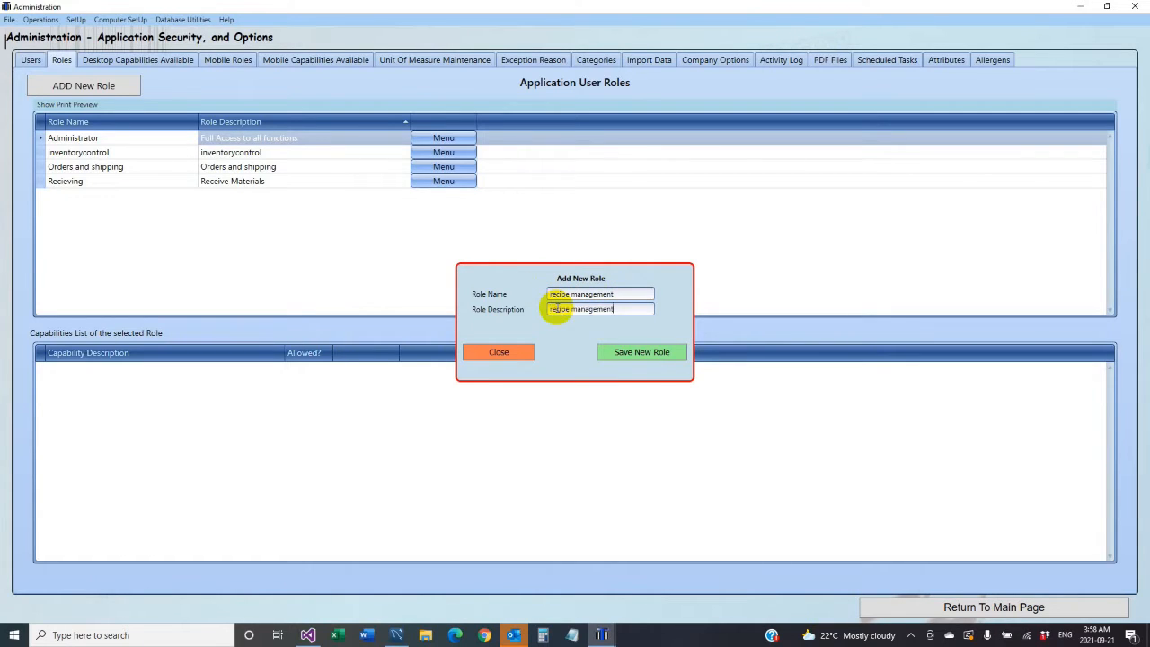
{"action": "left_click", "coordinate": [636, 354]}
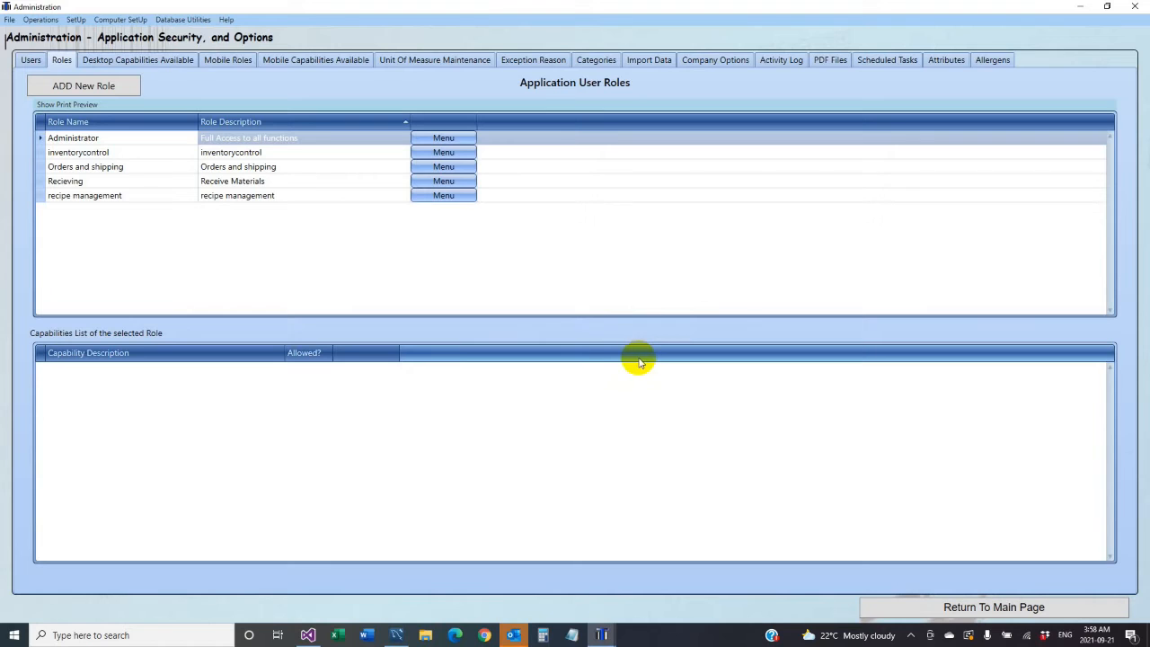
- Give the recipe management role view and add/edit/delete rights for Recipes and Products
{"action": "left_click", "coordinate": [427, 198]}
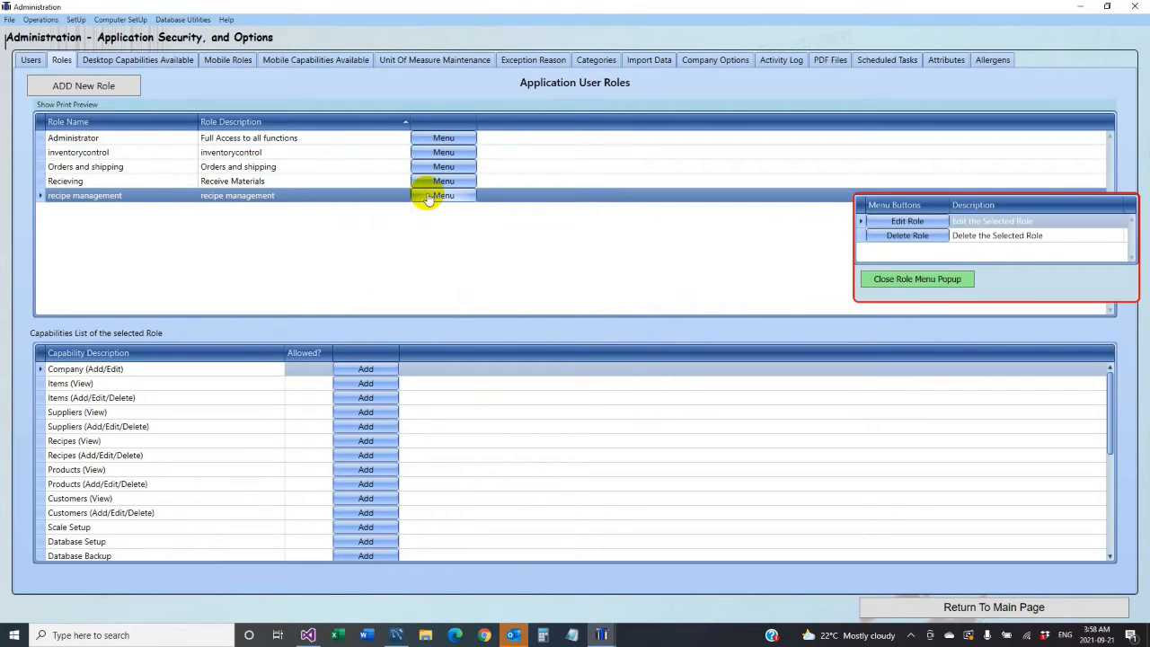
{"action": "left_click", "coordinate": [940, 280]}
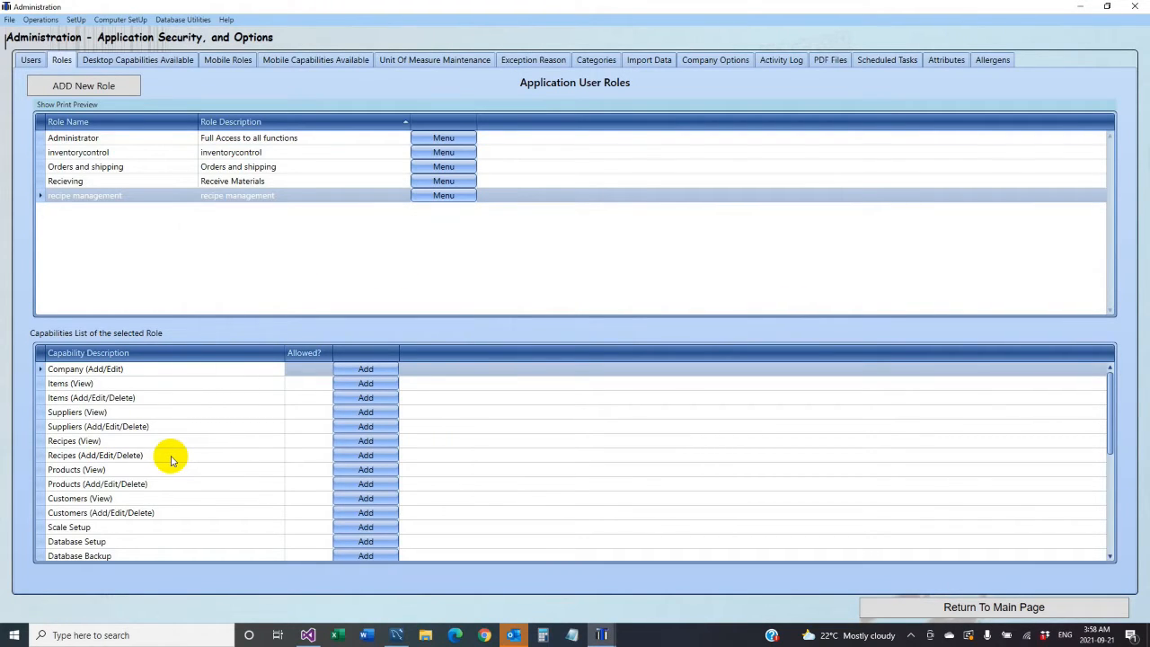
{"action": "left_click", "coordinate": [146, 458]}
{"action": "left_click", "coordinate": [365, 441]}
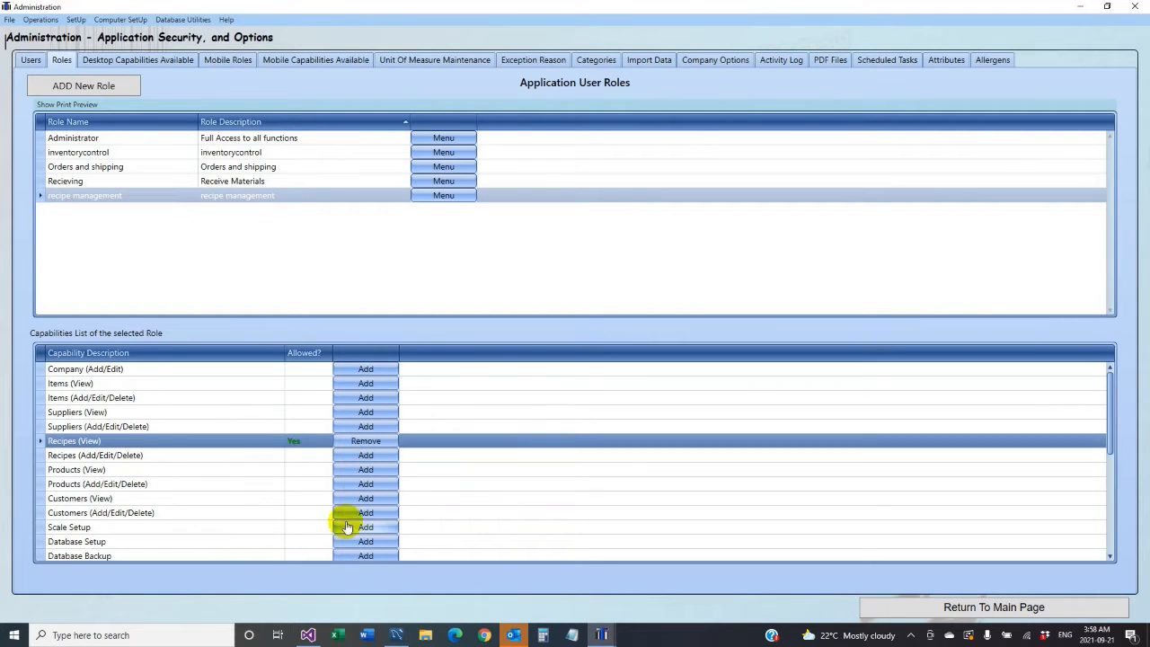
{"action": "left_click", "coordinate": [366, 456]}
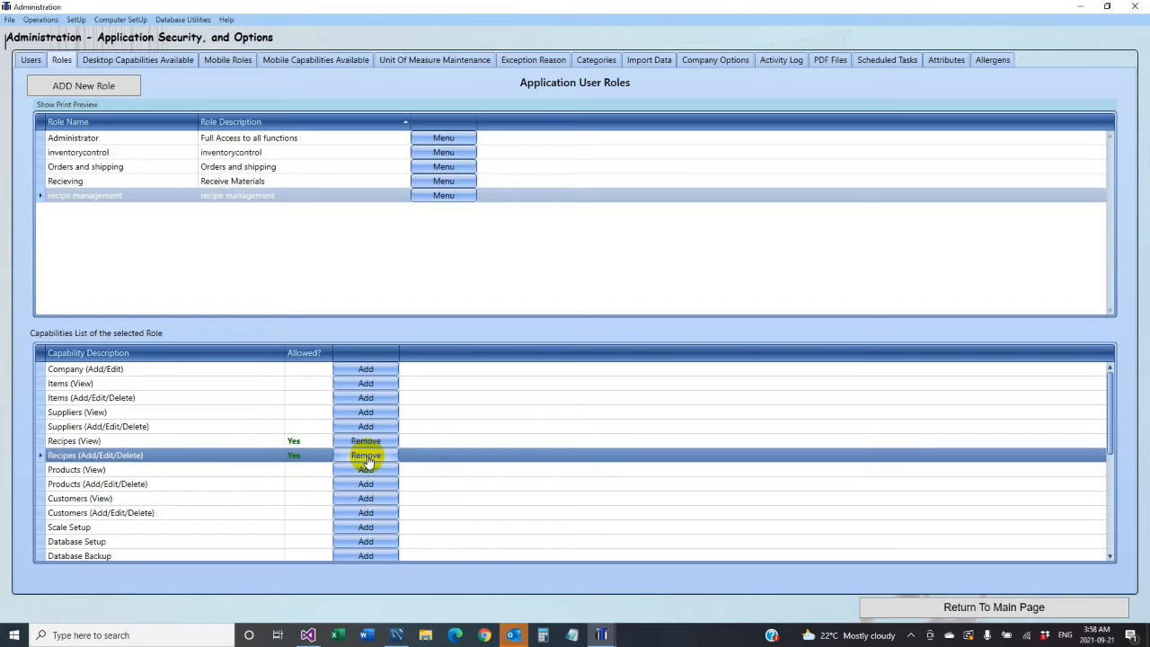
{"action": "left_click", "coordinate": [366, 469]}
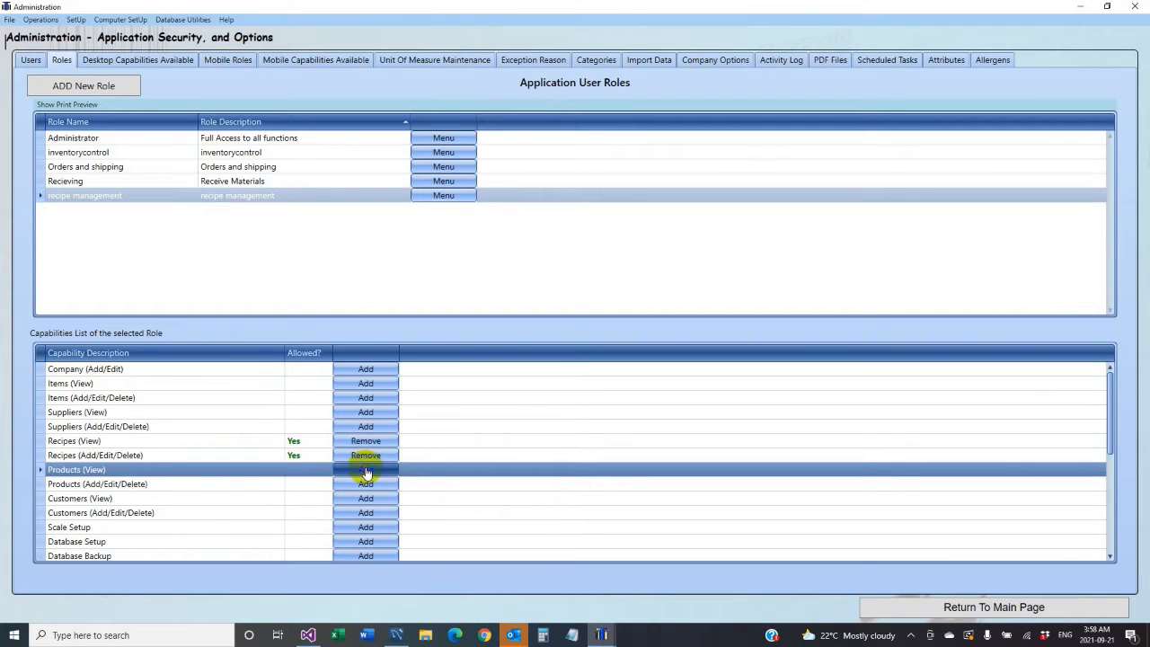
{"action": "left_click", "coordinate": [366, 485]}
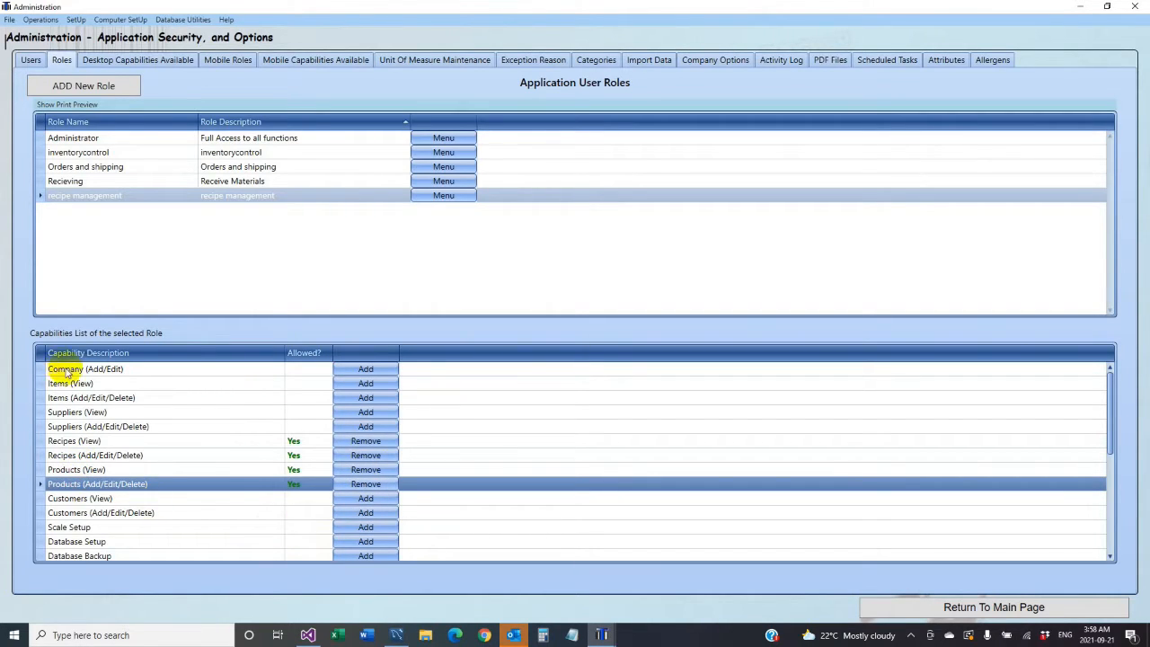
- Grant the same view and add/edit/delete rights for Items and Suppliers, then show the Users list
{"action": "left_click", "coordinate": [360, 386]}
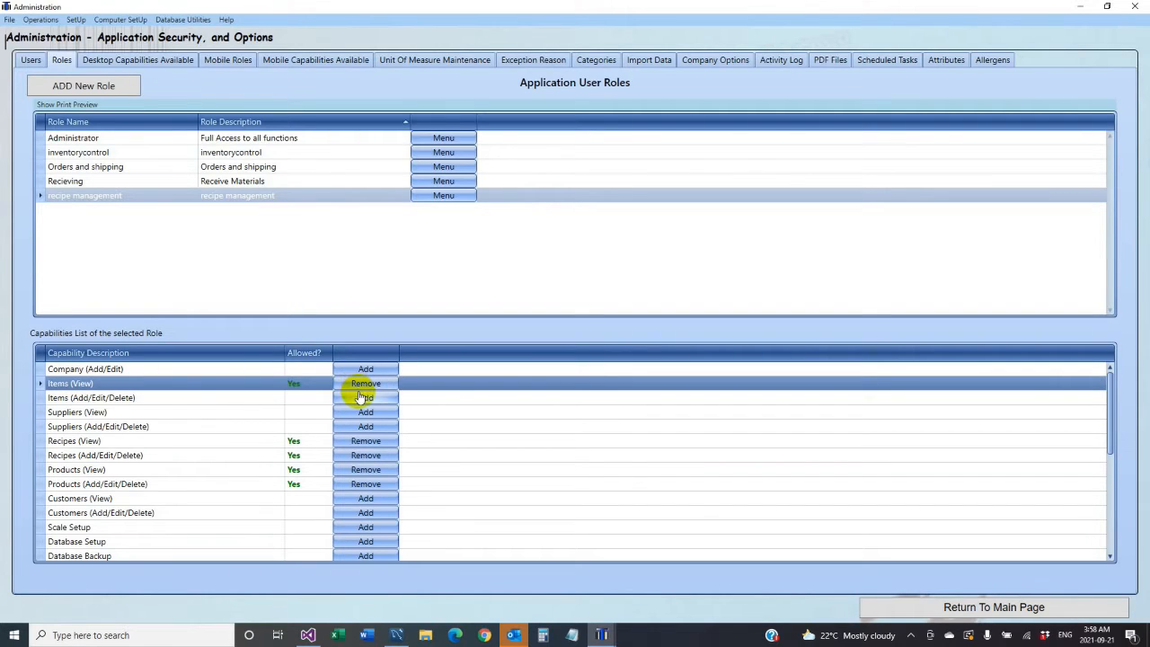
{"action": "left_click", "coordinate": [360, 397]}
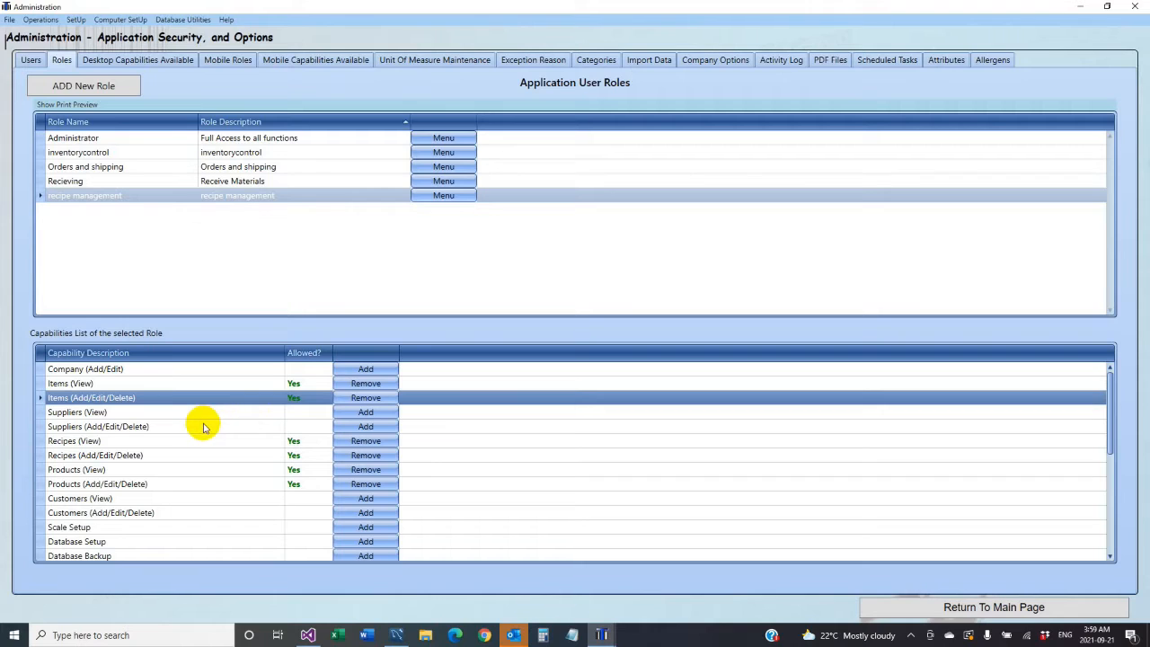
{"action": "left_click", "coordinate": [365, 415]}
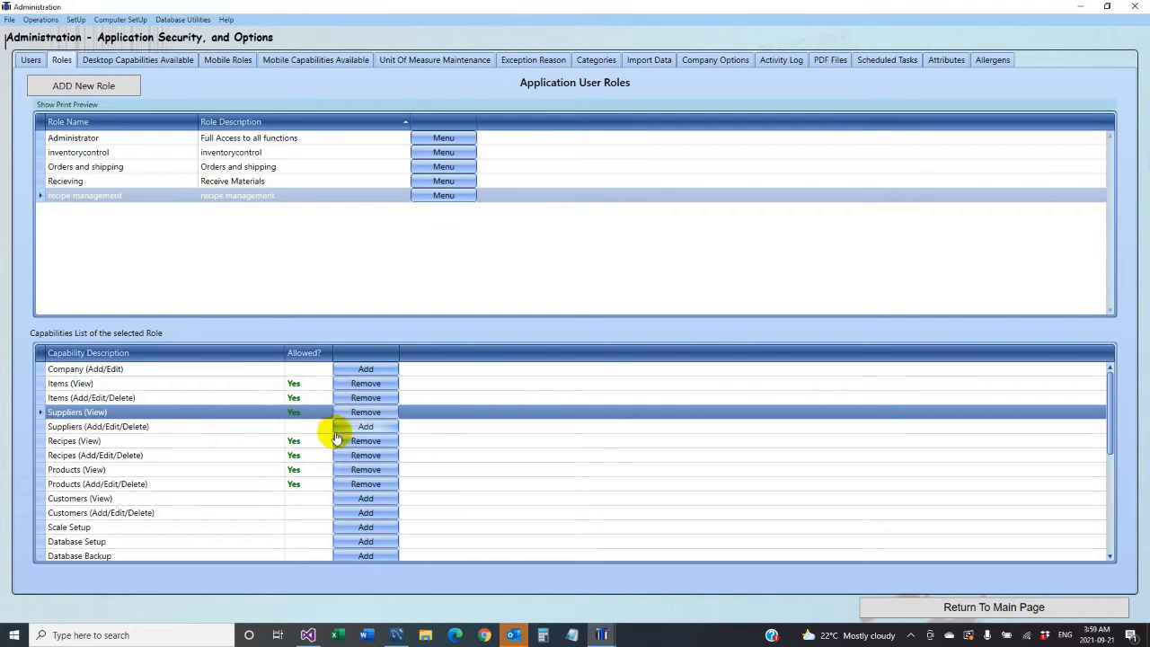
{"action": "left_click", "coordinate": [365, 428]}
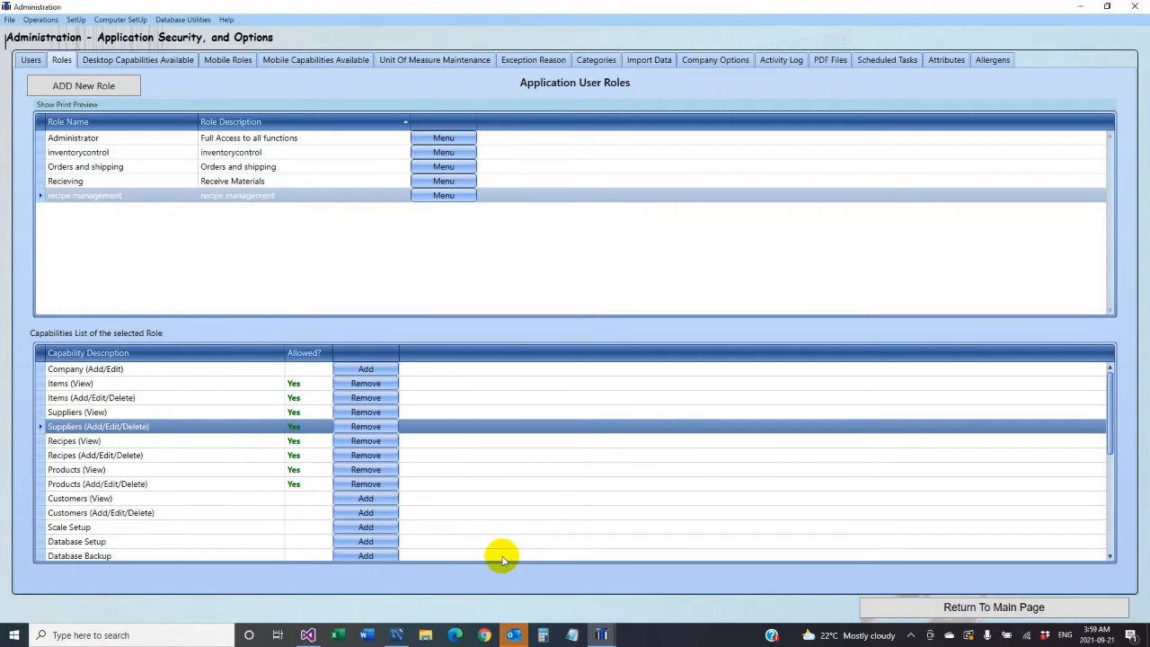
{"action": "scroll", "coordinate": [501, 552], "scroll_direction": "down", "scroll_amount": 2}
{"action": "scroll", "coordinate": [437, 527], "scroll_direction": "up", "scroll_amount": 1}
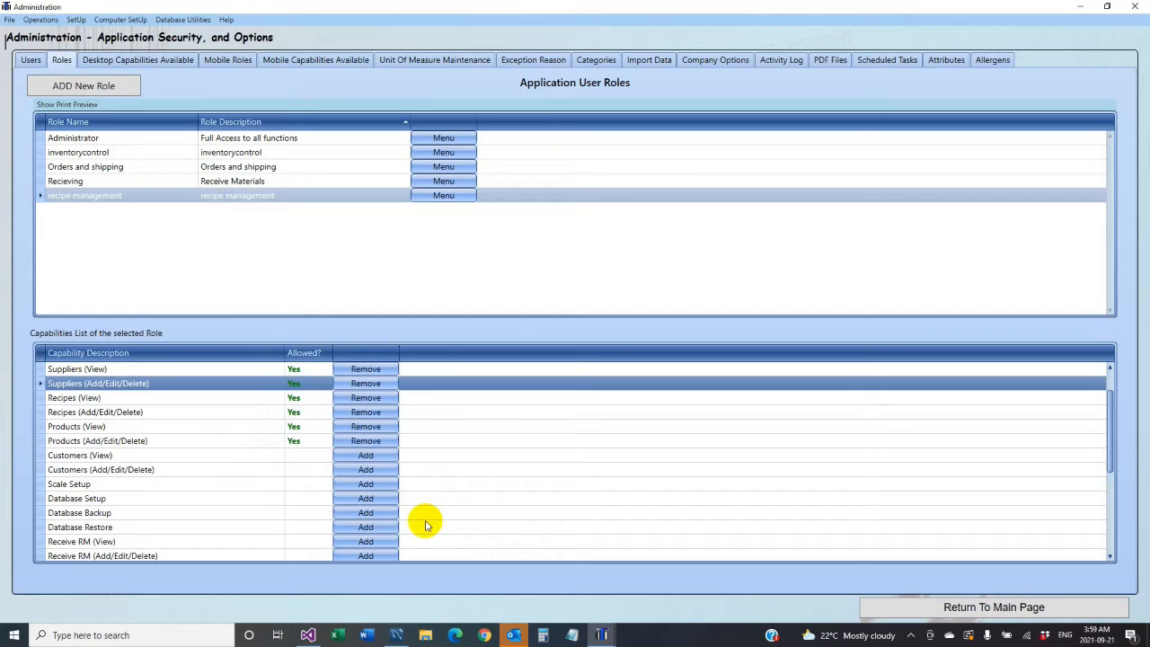
{"action": "scroll", "coordinate": [426, 526], "scroll_direction": "up", "scroll_amount": 1}
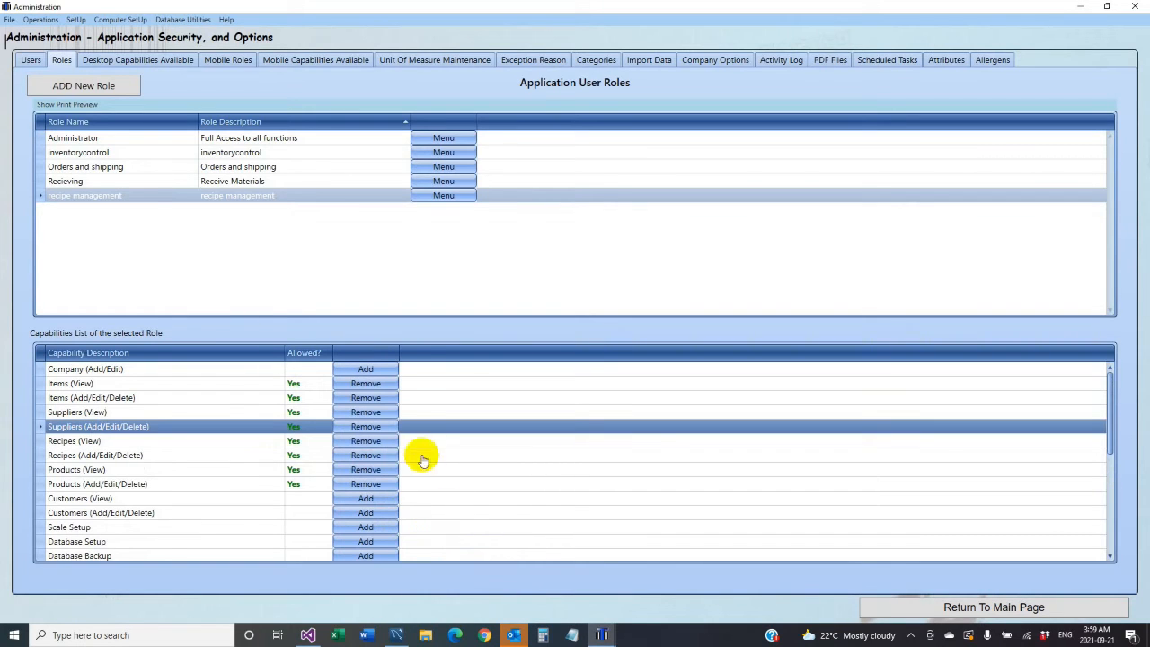
{"action": "left_click", "coordinate": [30, 61]}
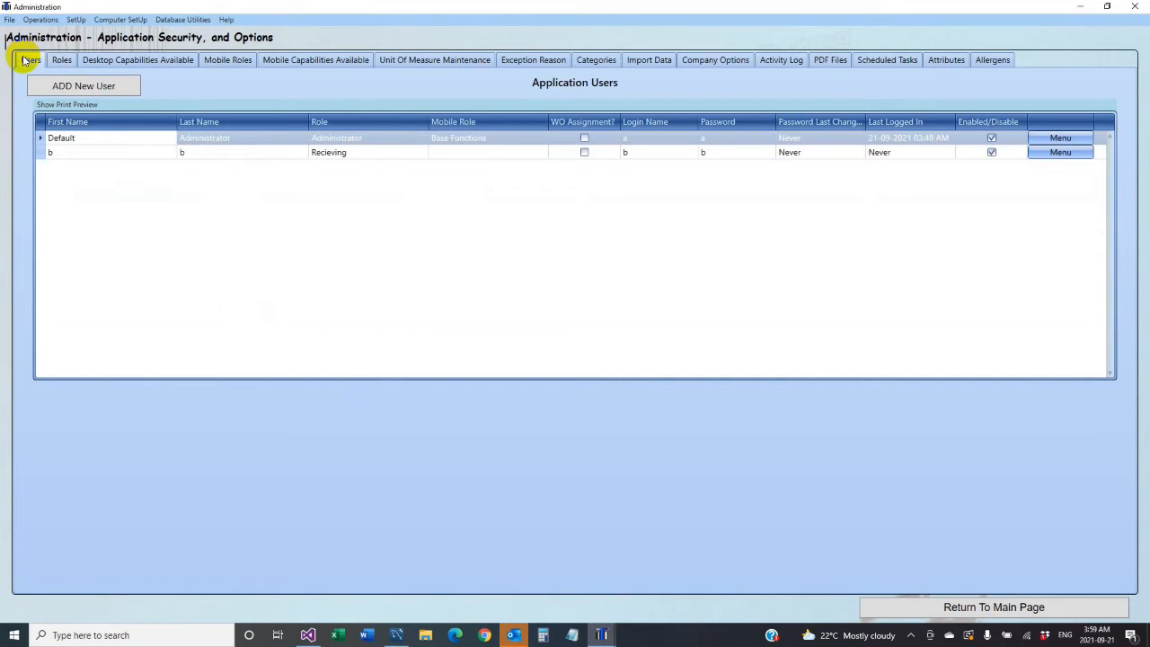
- Create a user with first and last name, the recipe management role, a login name and password
{"action": "left_click", "coordinate": [61, 85]}
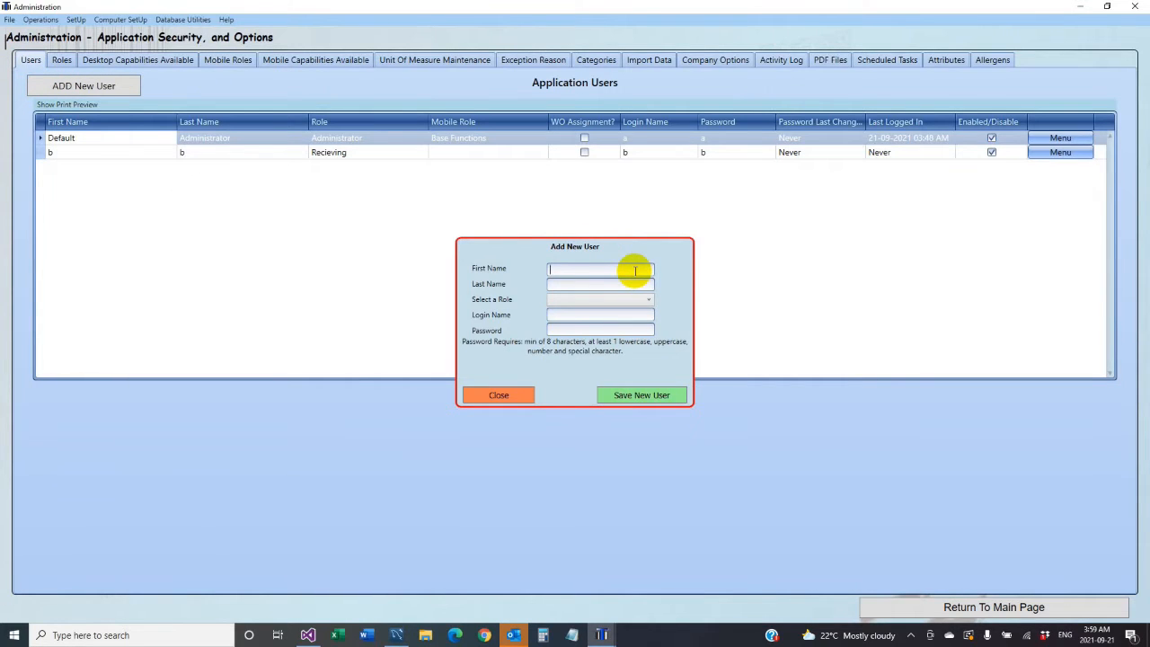
{"action": "type", "text": "bob"}
{"action": "left_click", "coordinate": [591, 285]}
{"action": "type", "text": "smith"}
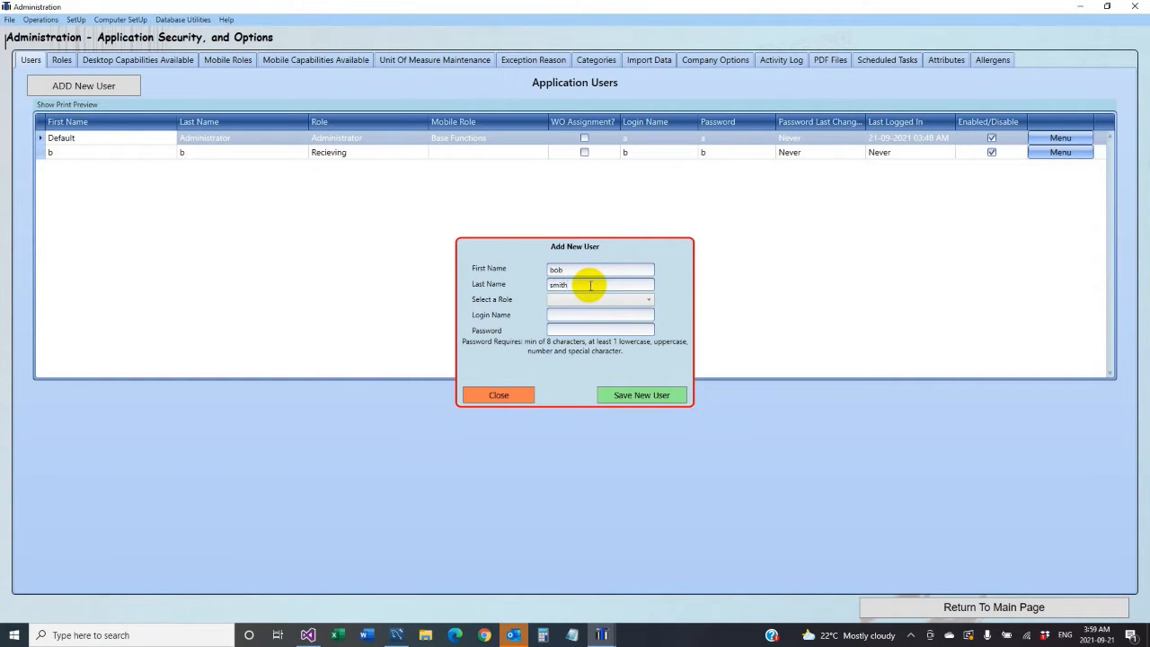
{"action": "left_click", "coordinate": [593, 300]}
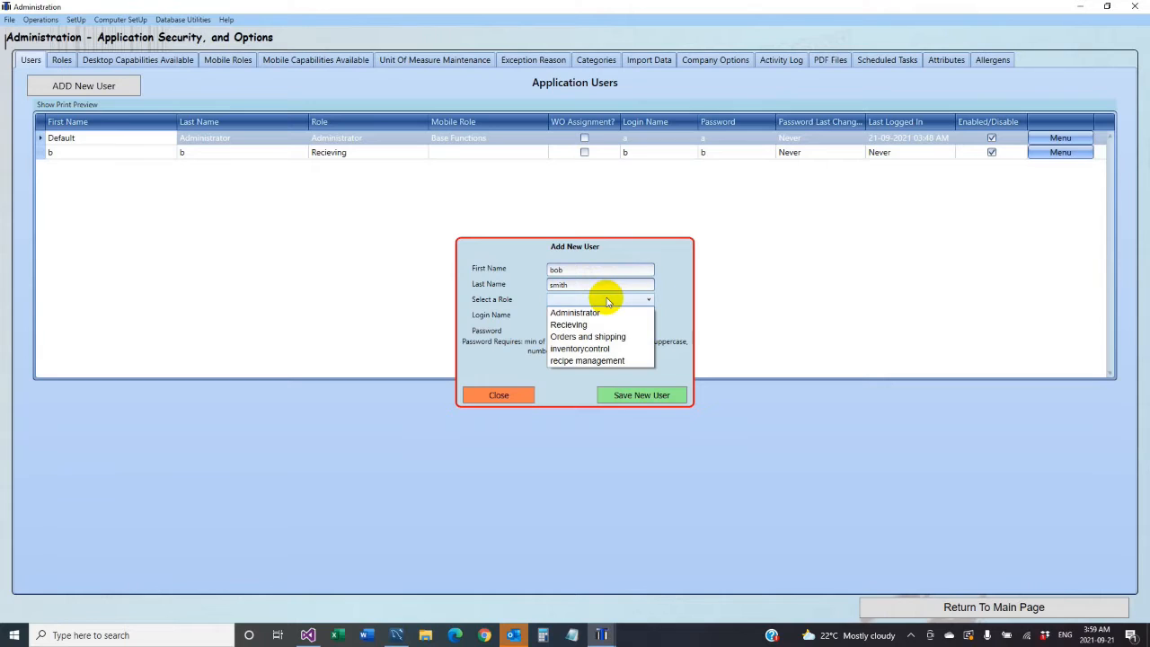
{"action": "left_click", "coordinate": [586, 360]}
{"action": "left_click", "coordinate": [564, 315]}
{"action": "type", "text": "bsmith"}
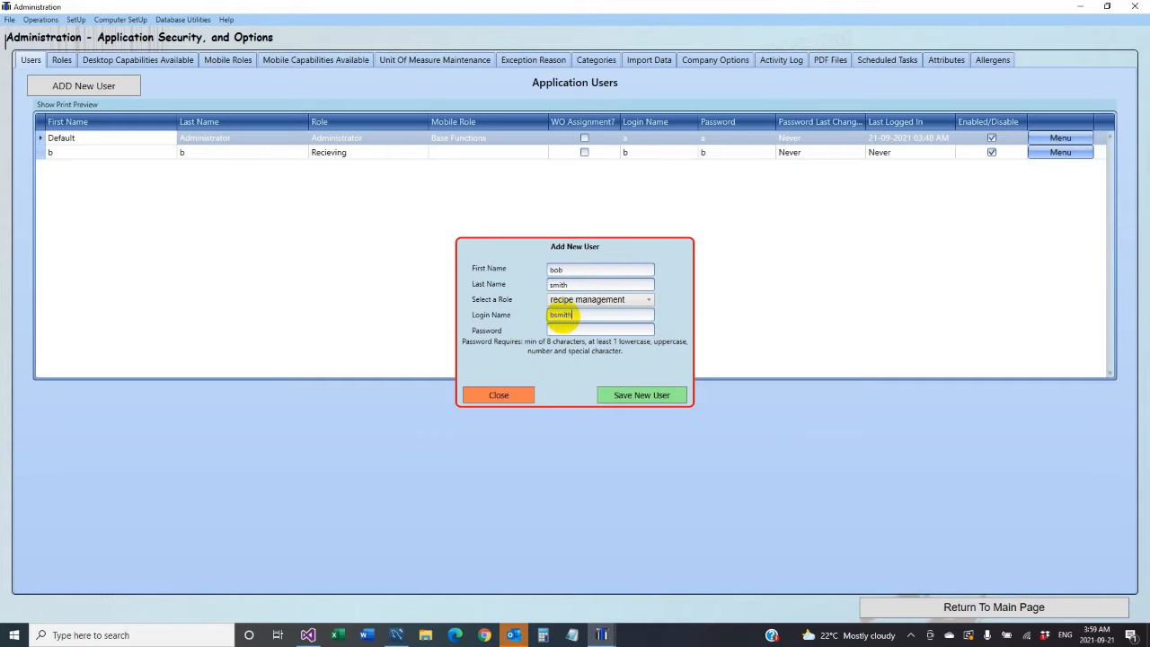
{"action": "left_click", "coordinate": [563, 330]}
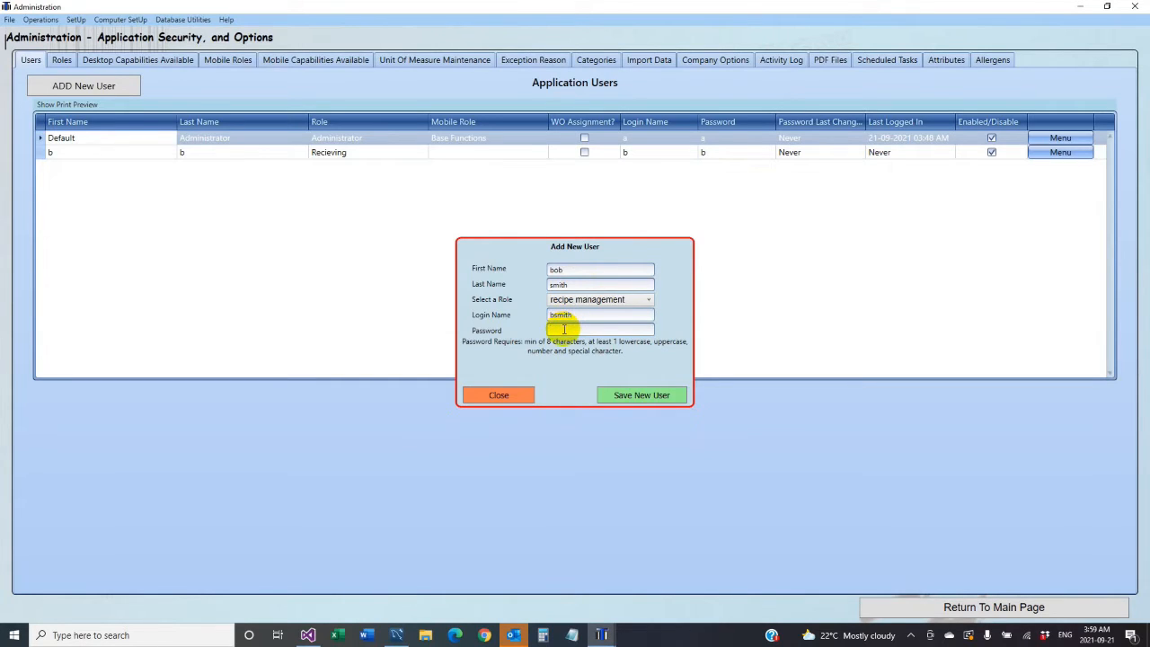
{"action": "left_click_drag", "start_coordinate": [580, 330], "coordinate": [532, 328]}
{"action": "left_click", "coordinate": [647, 400]}
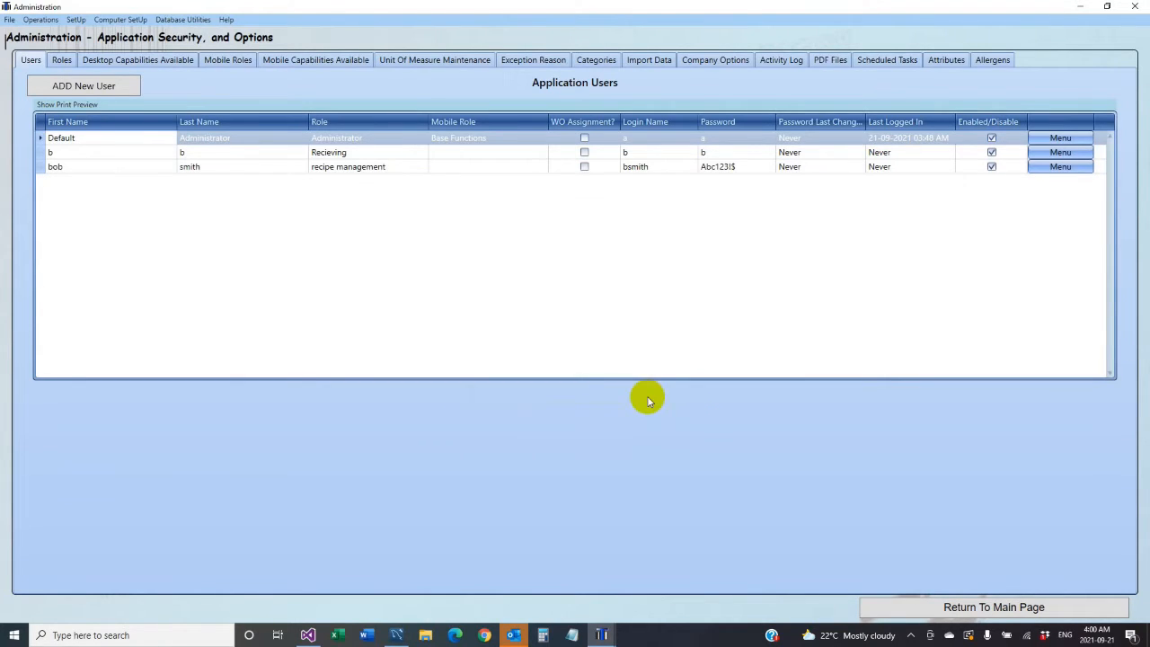
- Log out of the administrator account and sign in with the new user's login name and password
{"action": "left_click", "coordinate": [994, 608]}
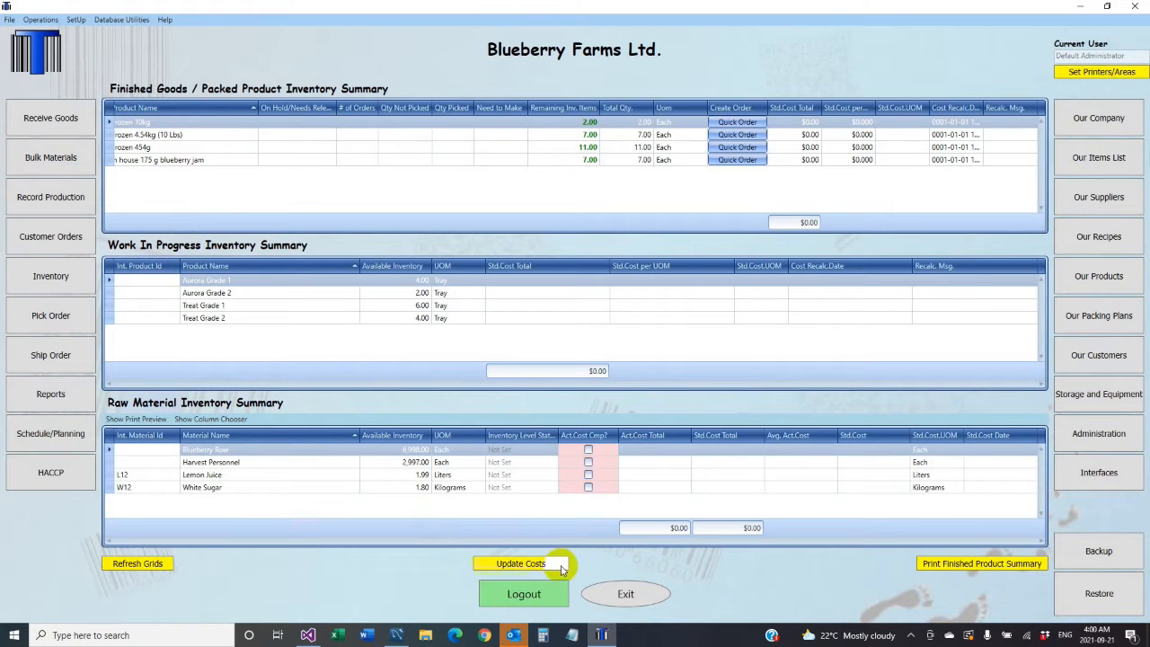
{"action": "left_click", "coordinate": [540, 593]}
{"action": "left_click", "coordinate": [598, 284]}
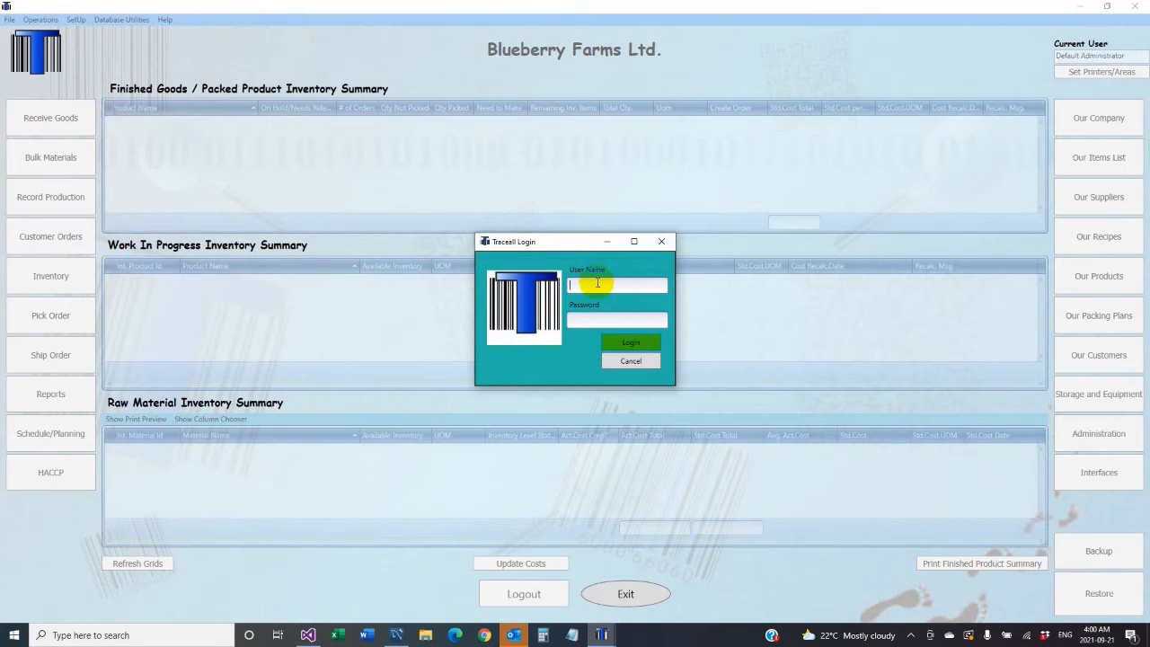
{"action": "type", "text": "bsmith"}
{"action": "left_click", "coordinate": [579, 320]}
{"action": "type", "text": "********"}
{"action": "left_click", "coordinate": [612, 345]}
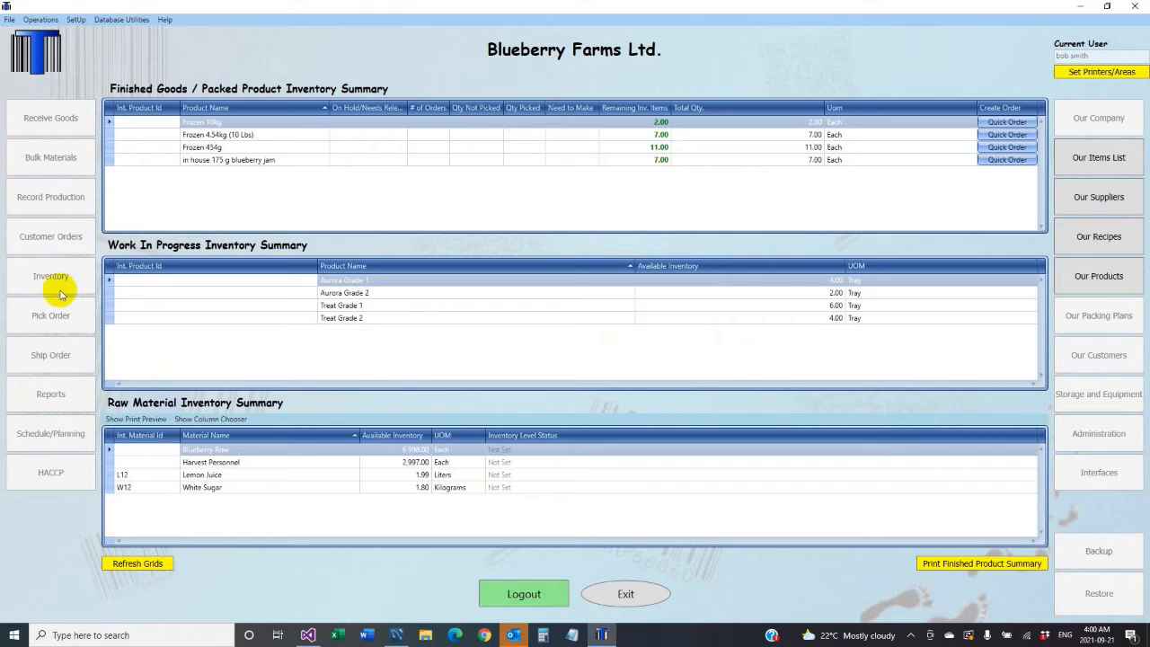
{"action": "left_click", "coordinate": [1116, 158]}
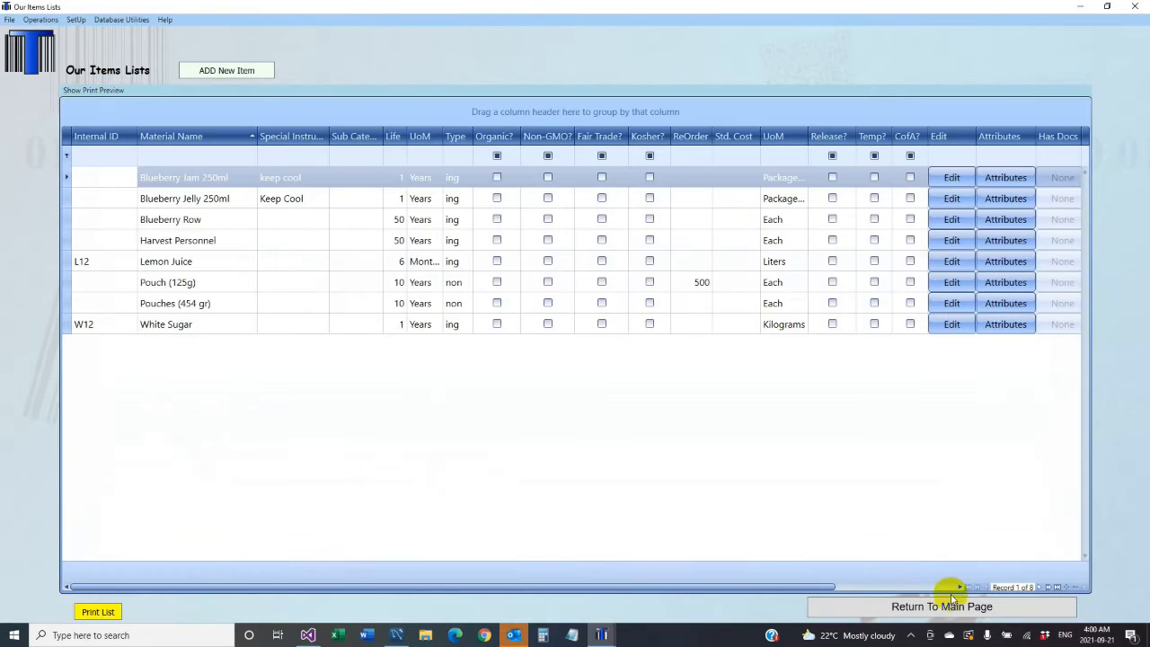
{"action": "left_click", "coordinate": [946, 600]}
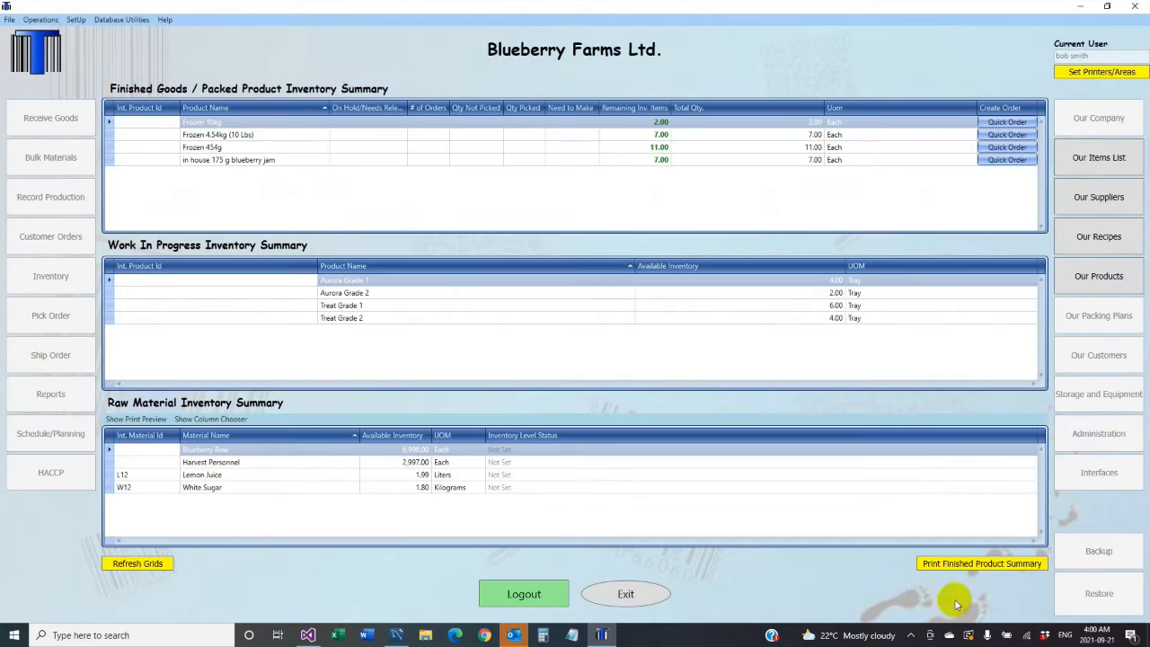
{"action": "left_click", "coordinate": [1106, 196]}
{"action": "left_click", "coordinate": [924, 49]}
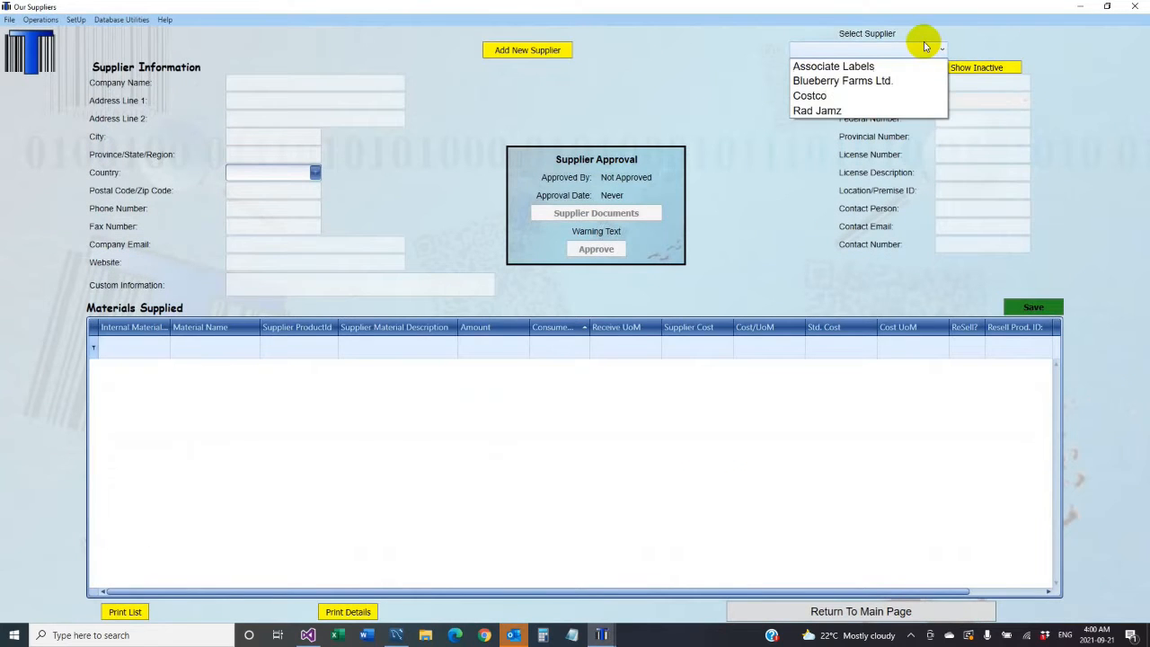
{"action": "left_click", "coordinate": [858, 68]}
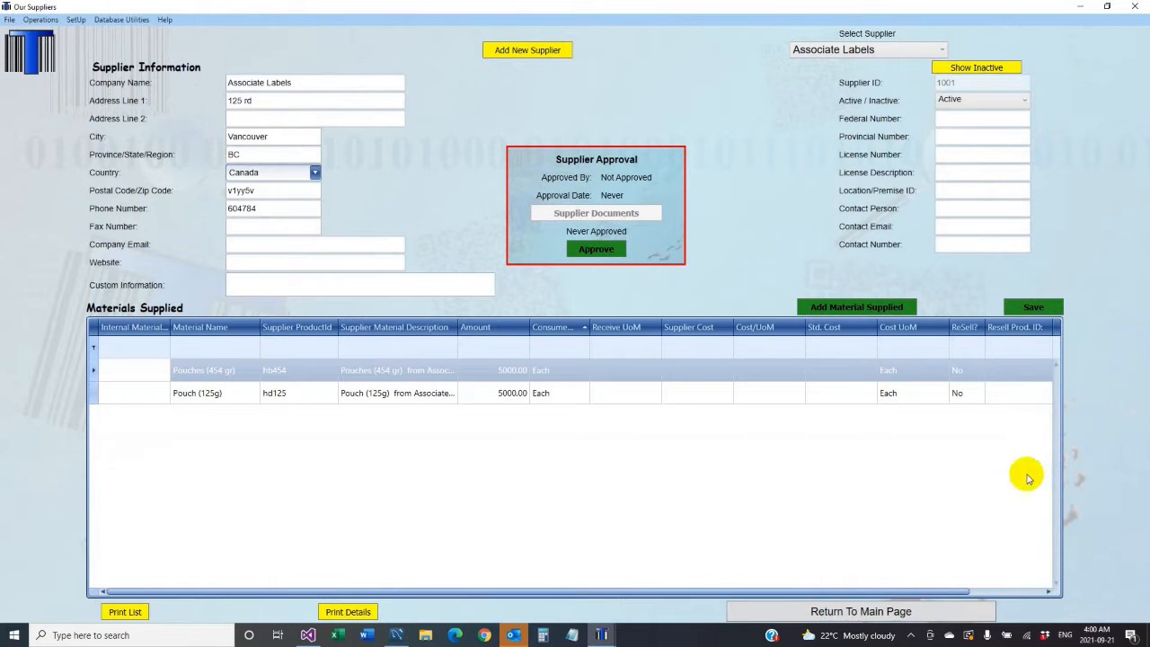
{"action": "left_click", "coordinate": [870, 313]}
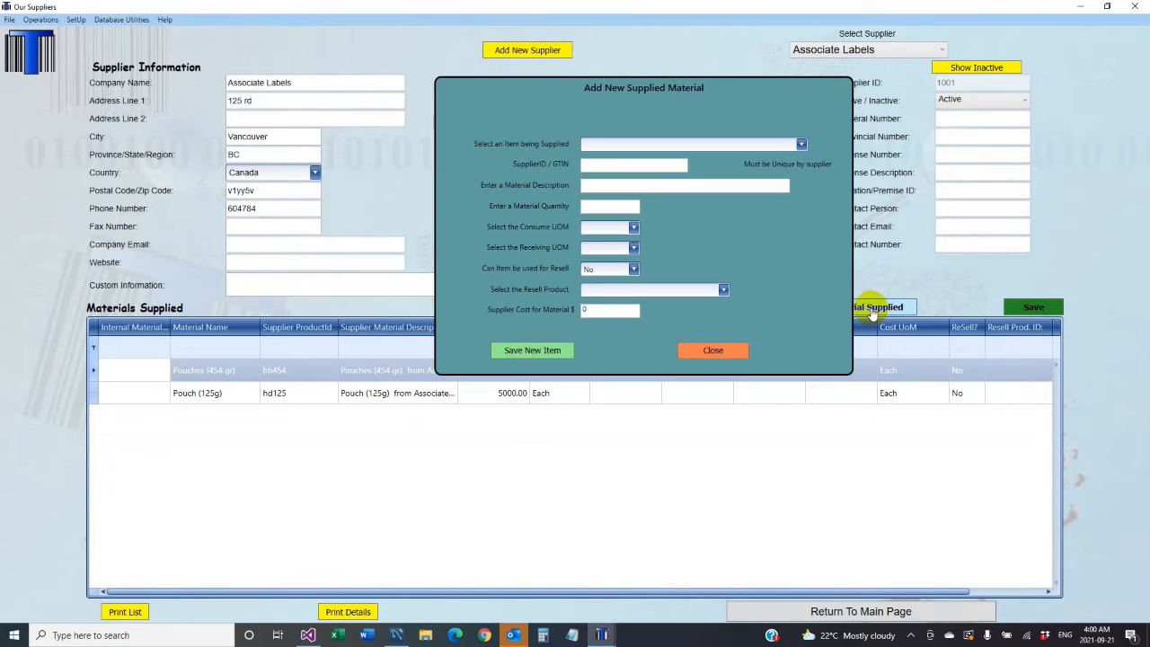
{"action": "left_click", "coordinate": [715, 346]}
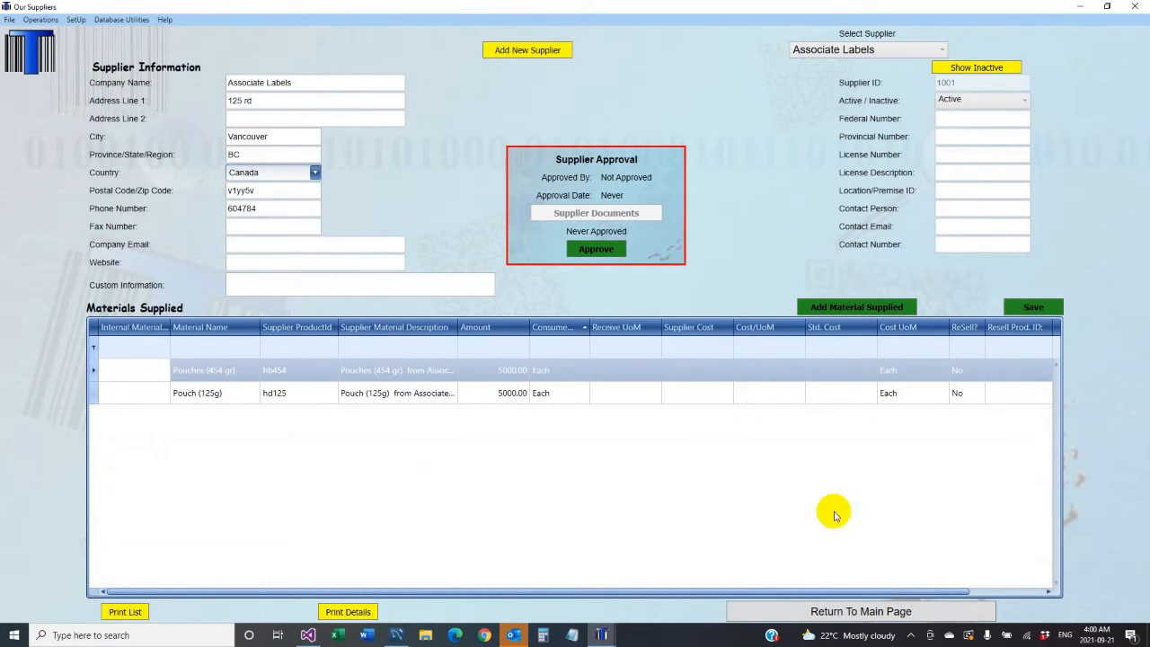
{"action": "left_click", "coordinate": [896, 611]}
{"action": "left_click", "coordinate": [1111, 239]}
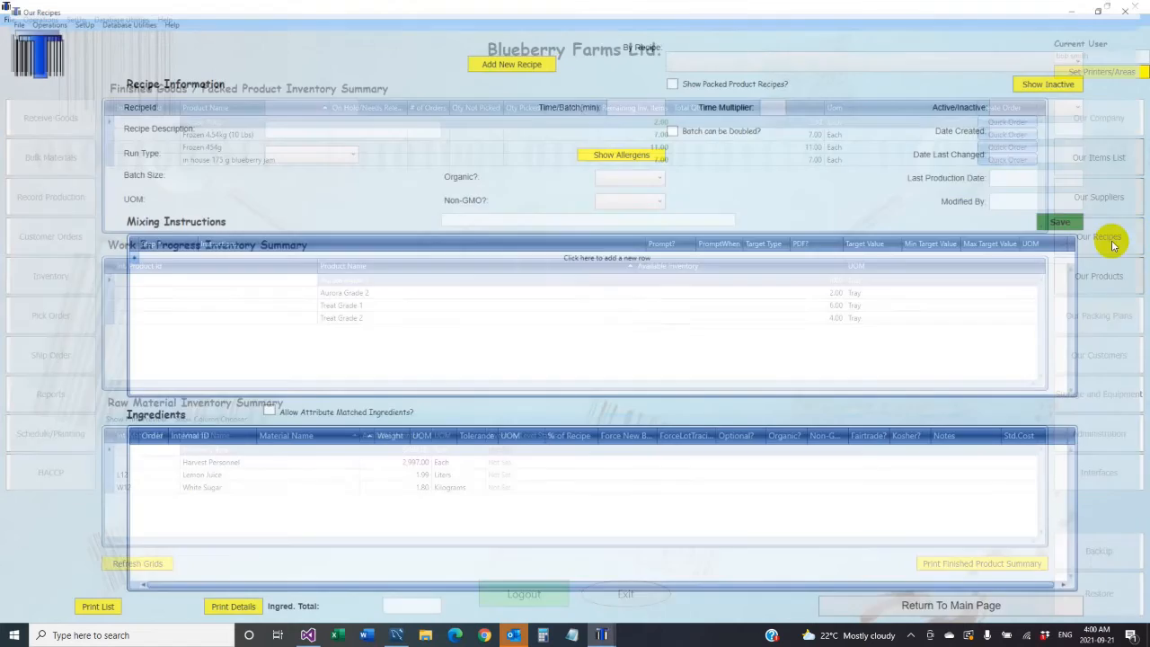
{"action": "left_click", "coordinate": [975, 60]}
{"action": "left_click", "coordinate": [941, 75]}
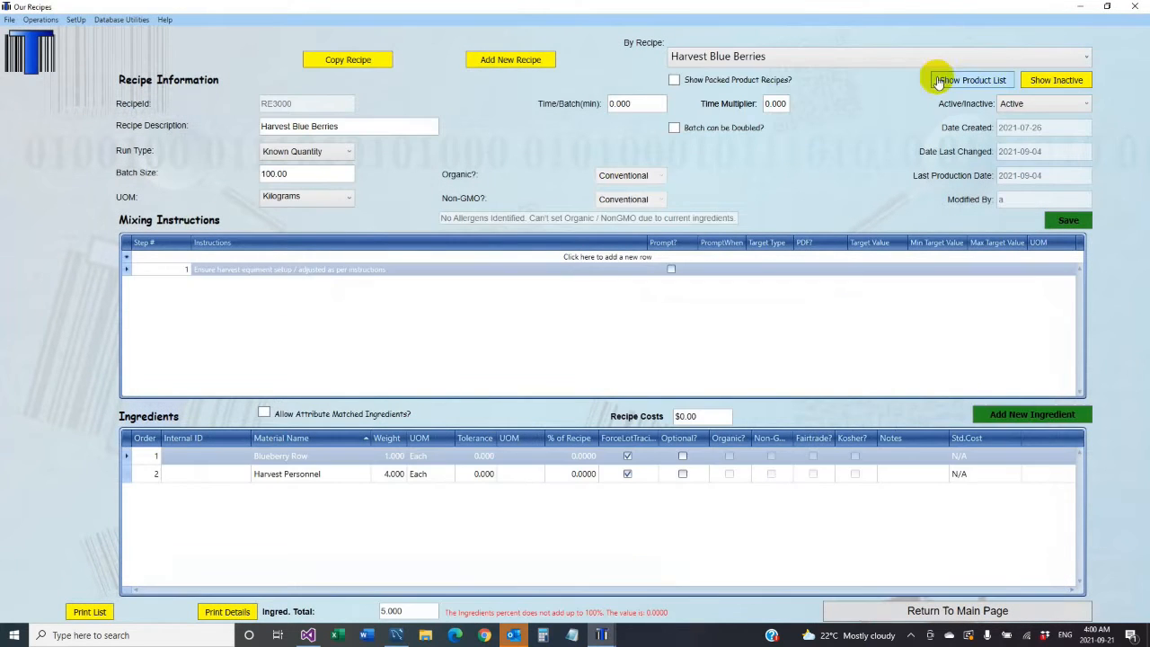
{"action": "left_click", "coordinate": [896, 611]}
{"action": "left_click", "coordinate": [1110, 273]}
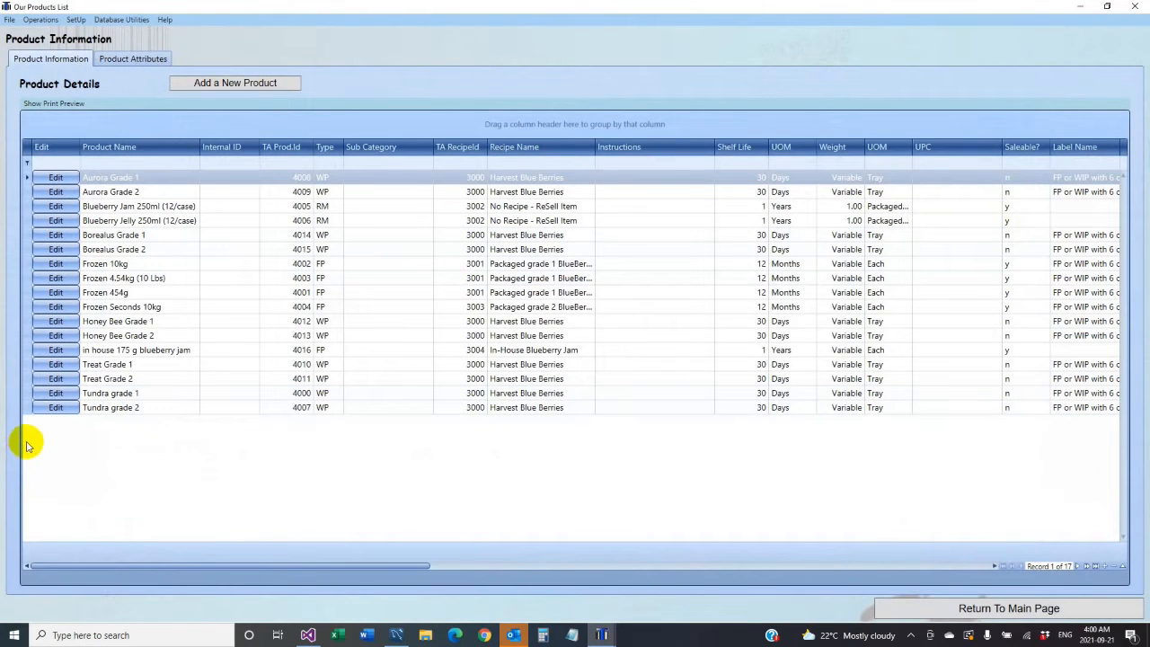
{"action": "left_click", "coordinate": [915, 615]}
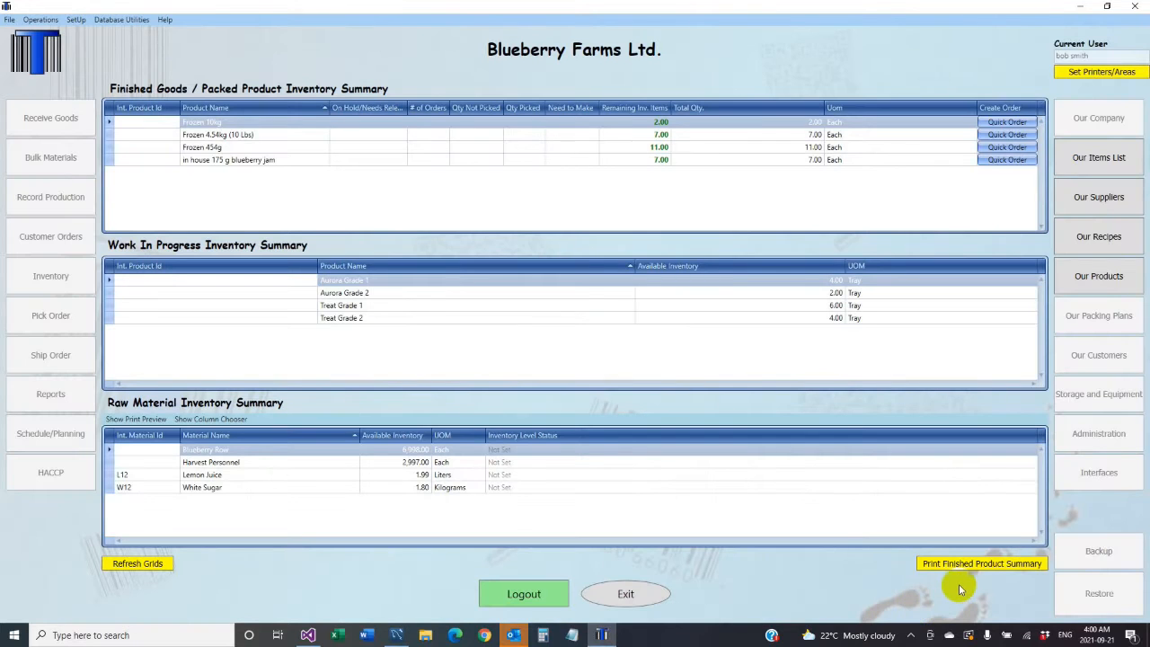
- Log out, sign in with the administrator user name, and open Administration's Application Users list
{"action": "left_click", "coordinate": [521, 593]}
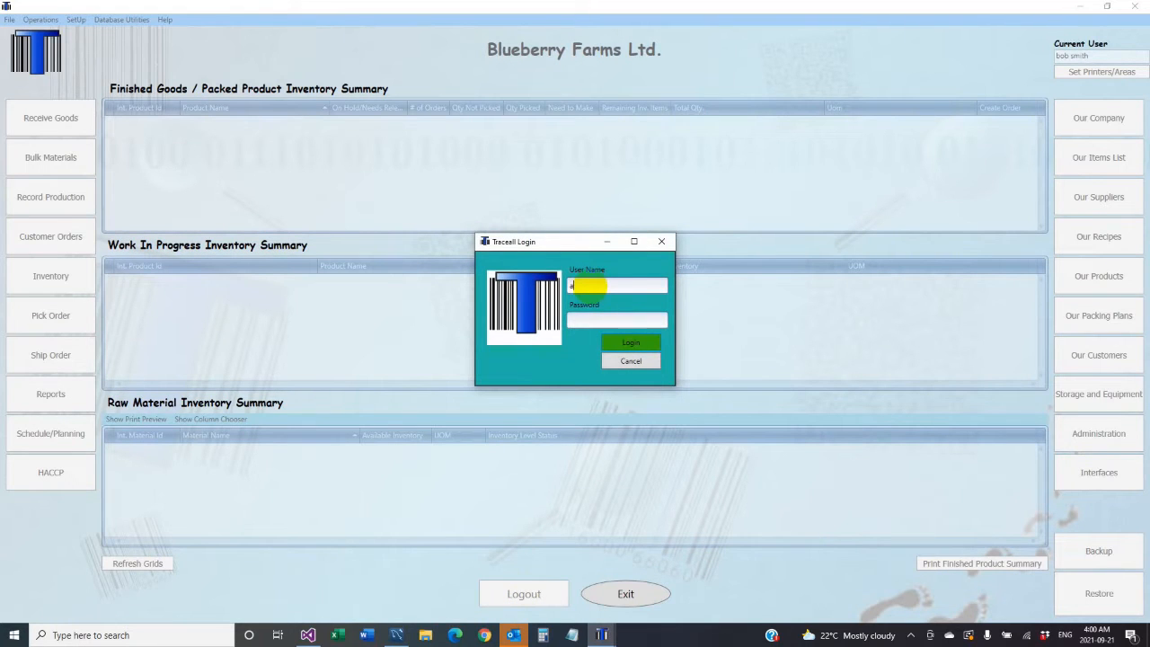
{"action": "type", "text": "a"}
{"action": "left_click", "coordinate": [630, 343]}
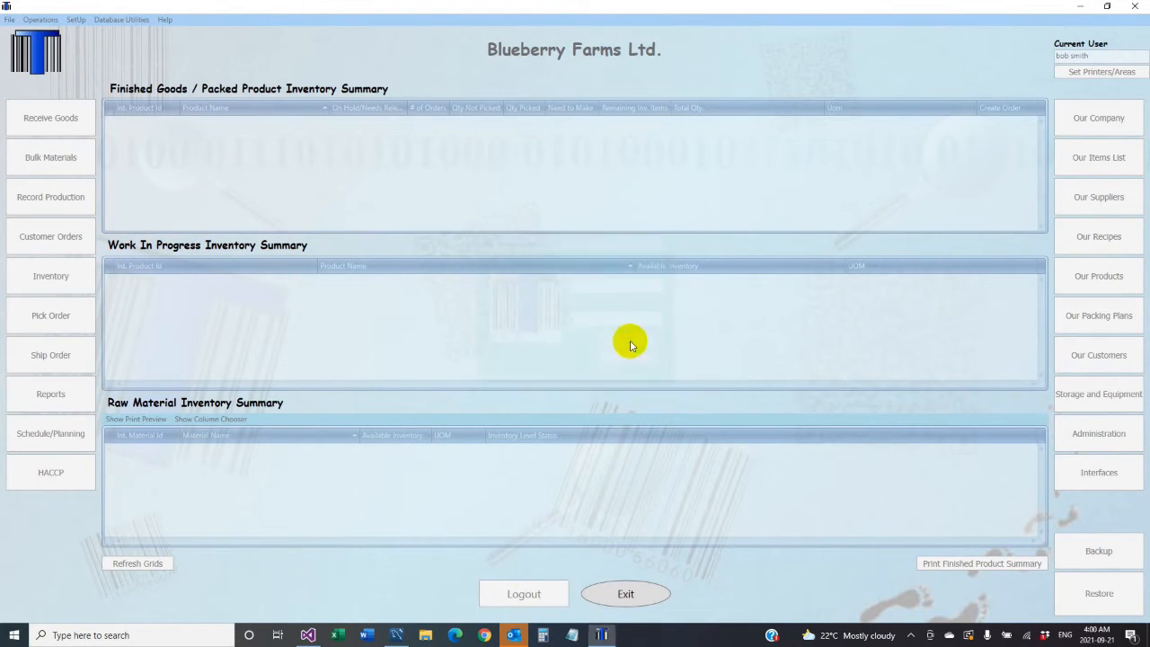
{"action": "left_click", "coordinate": [1087, 439]}
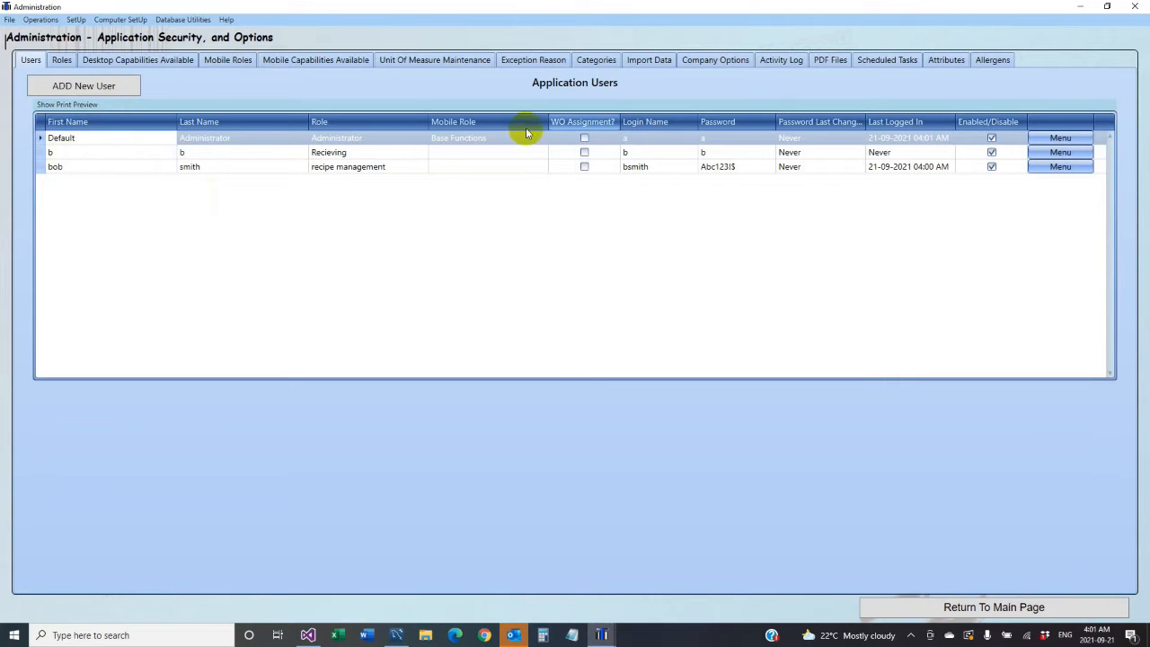
{"action": "left_click", "coordinate": [1058, 140]}
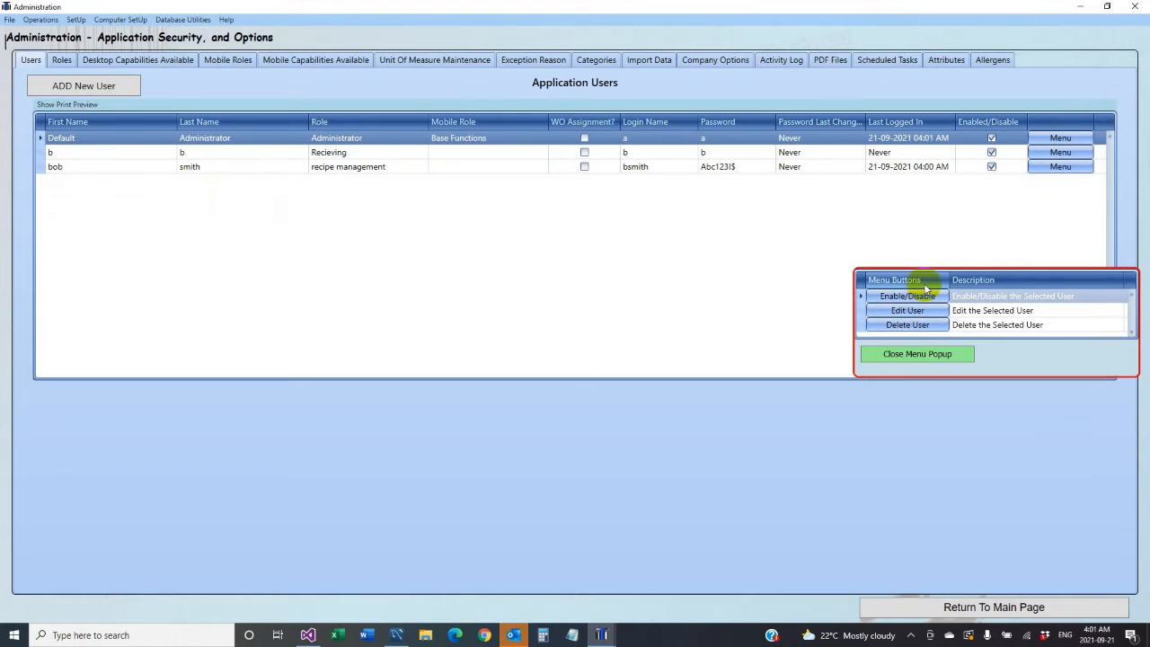
{"action": "left_click", "coordinate": [907, 311]}
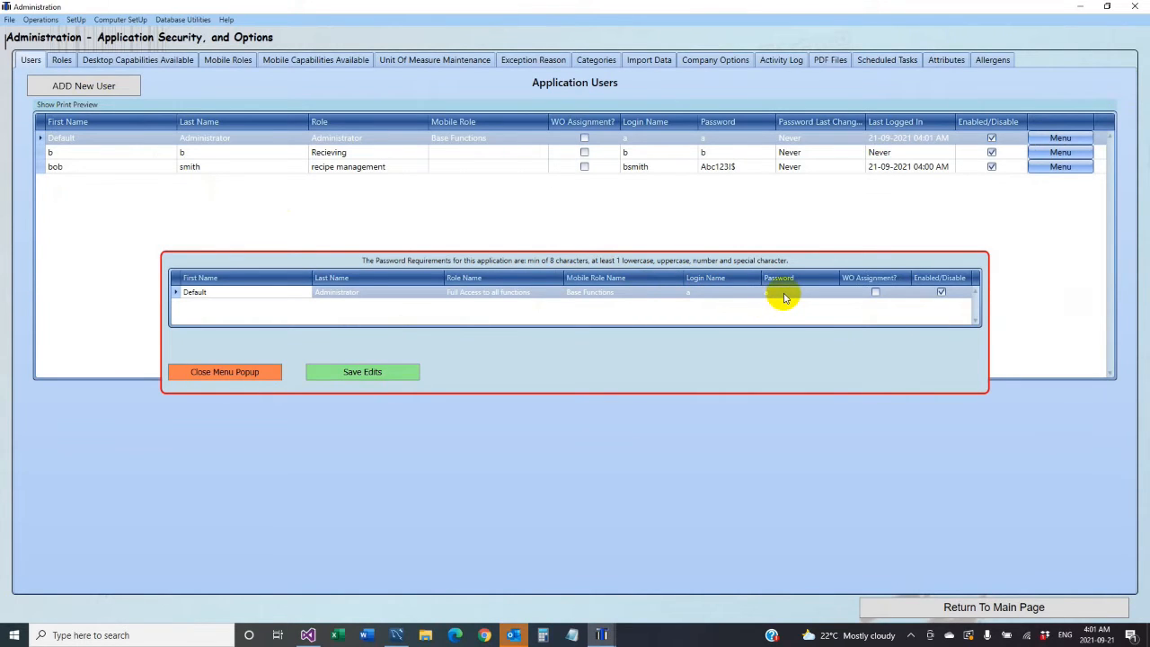
{"action": "left_click", "coordinate": [241, 376]}
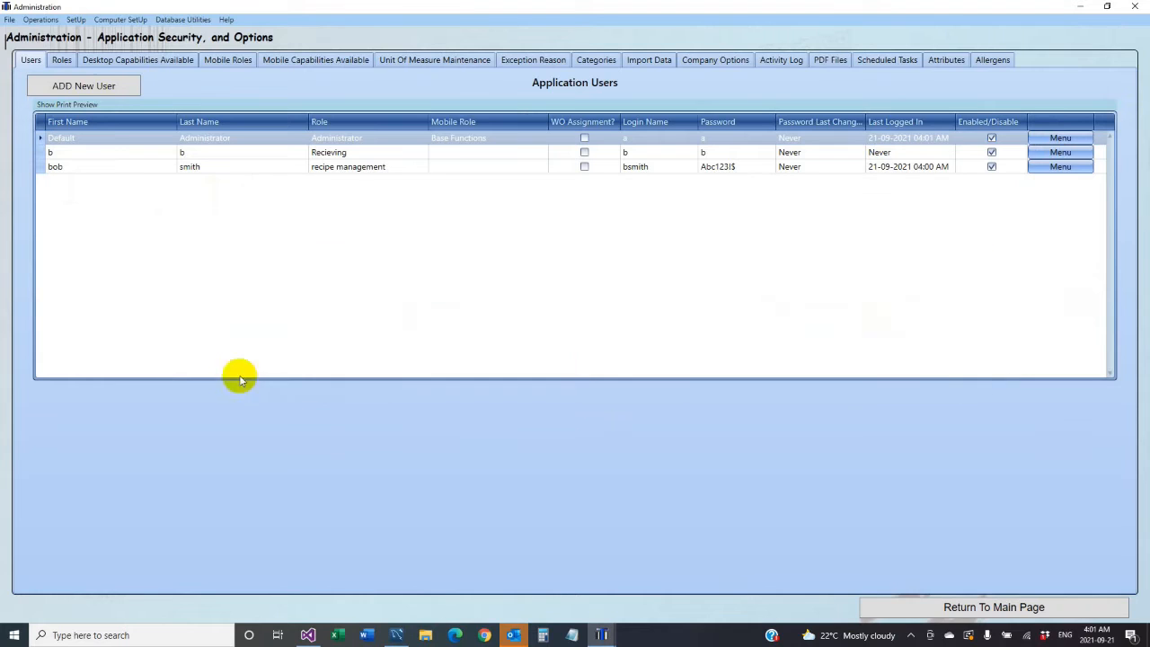
{"action": "left_click", "coordinate": [1058, 140]}
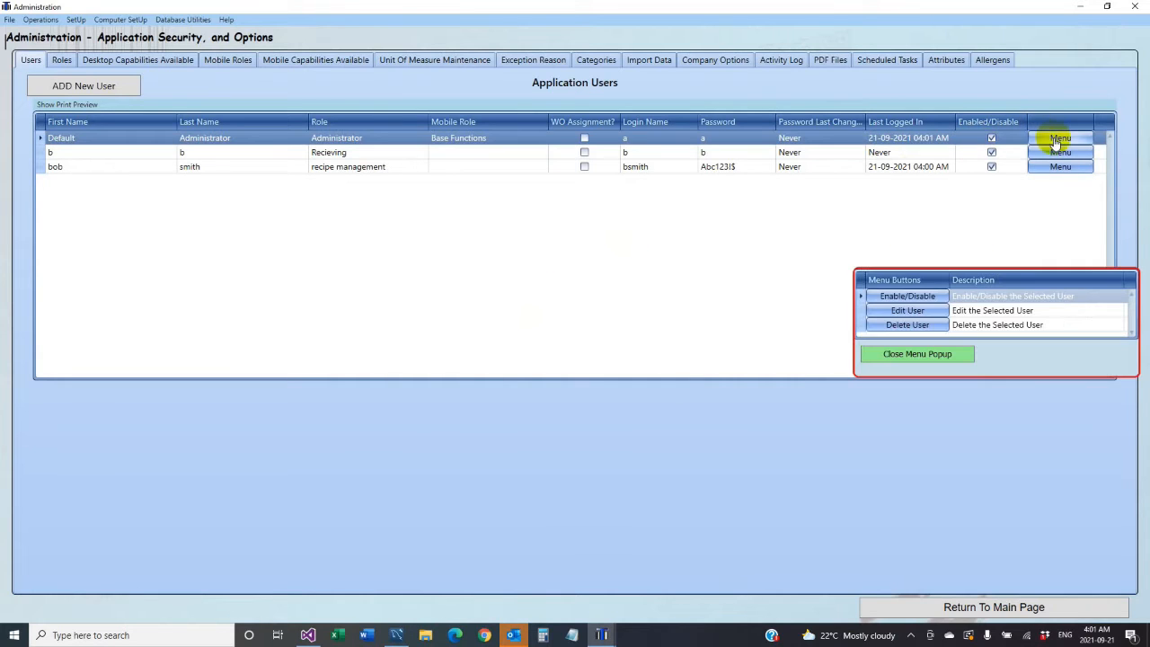
{"action": "left_click", "coordinate": [899, 310]}
{"action": "left_click", "coordinate": [555, 293]}
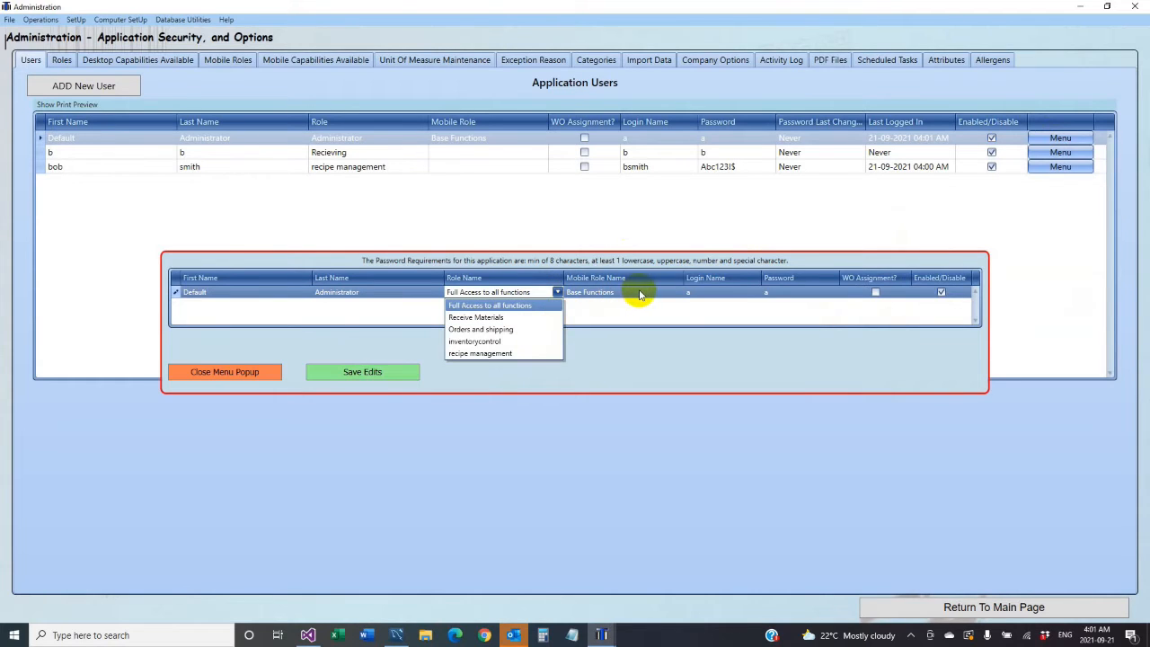
{"action": "left_click", "coordinate": [281, 376]}
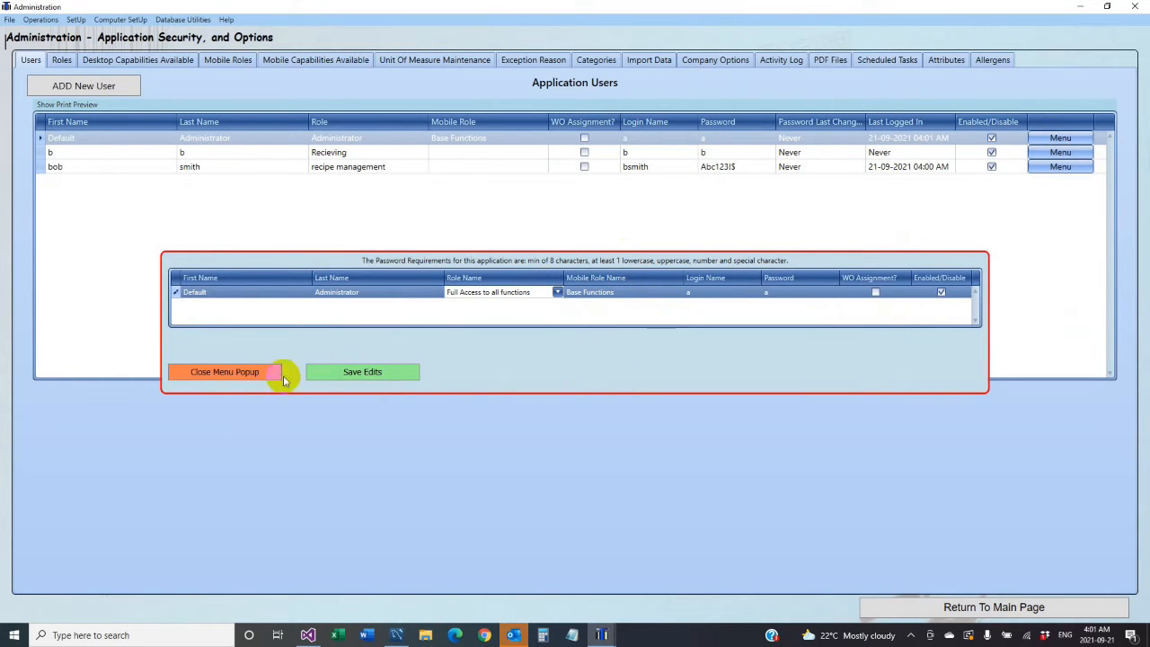
{"action": "left_click", "coordinate": [235, 377]}
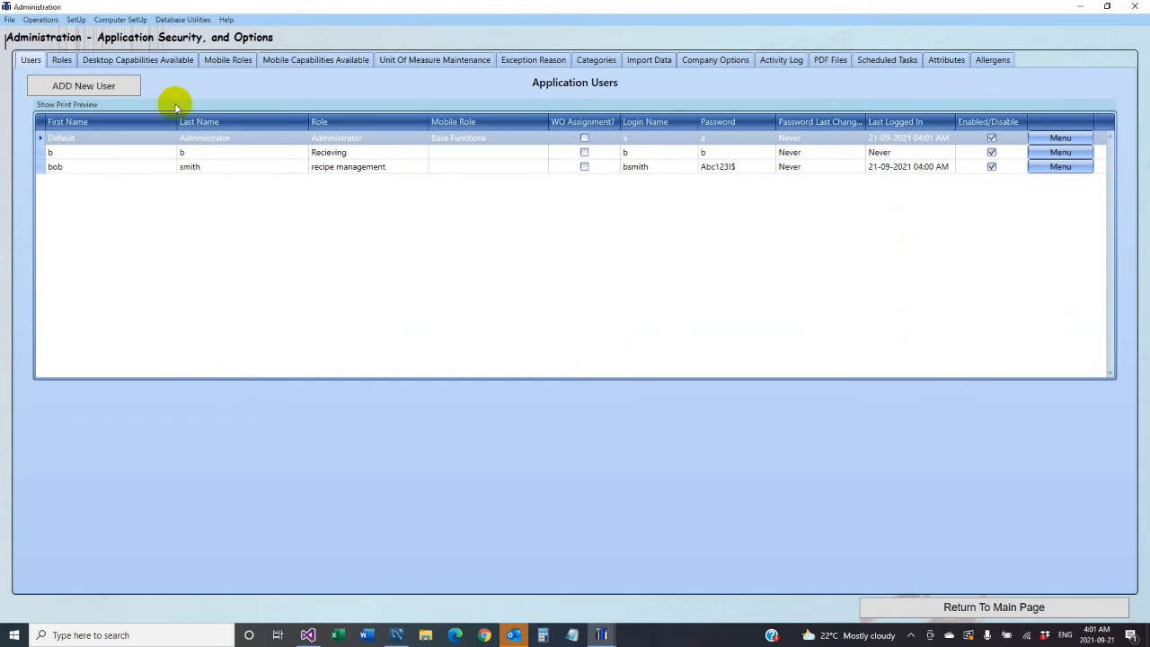
{"action": "left_click", "coordinate": [62, 60]}
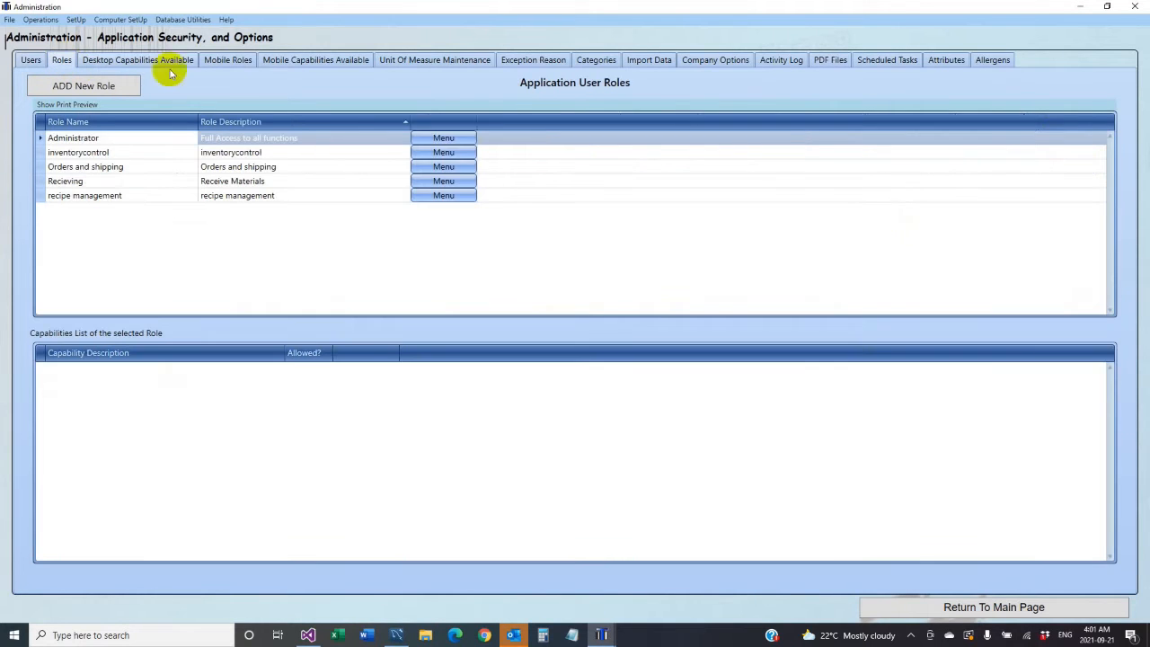
- Open the Administrator role in the role editor and close it without changes
{"action": "left_click", "coordinate": [443, 140]}
{"action": "left_click", "coordinate": [907, 221]}
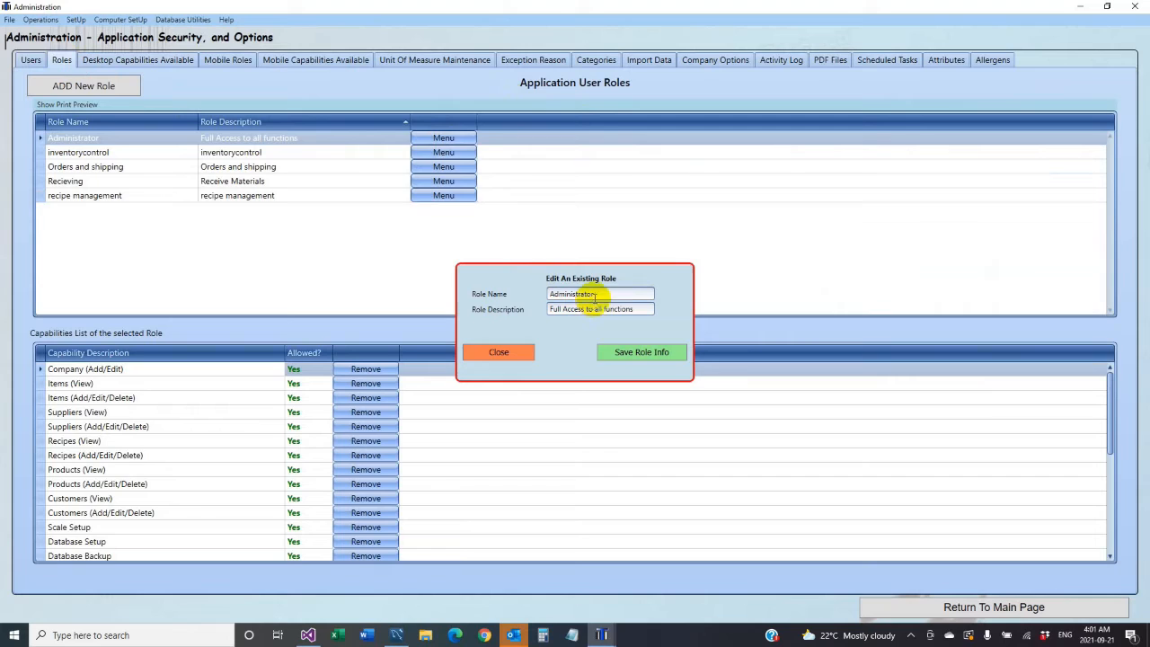
{"action": "left_click", "coordinate": [511, 357]}
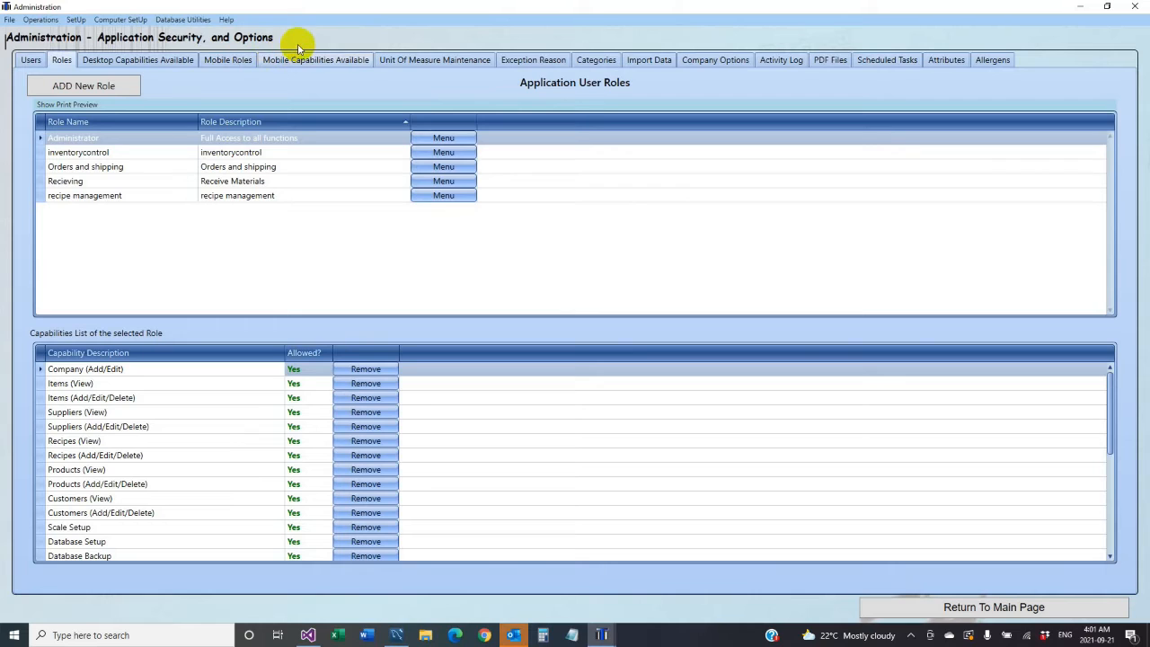
- Look over the Mobile Roles and Mobile Capabilities lists, then open Unit Of Measure Maintenance
{"action": "left_click", "coordinate": [236, 61]}
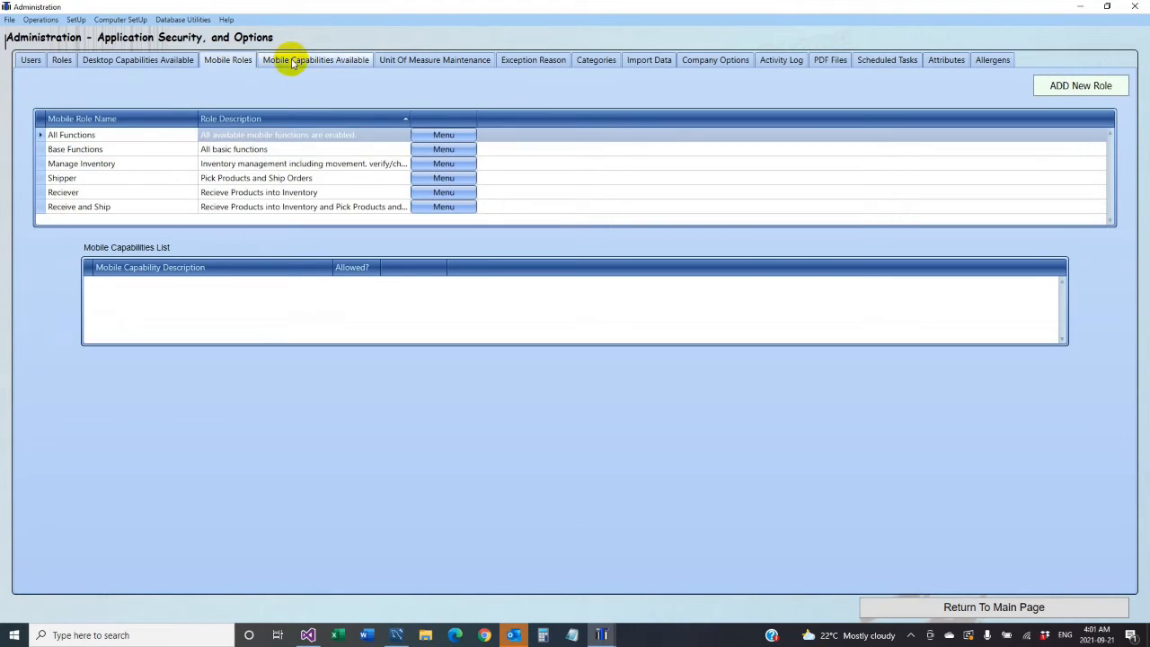
{"action": "left_click", "coordinate": [293, 60]}
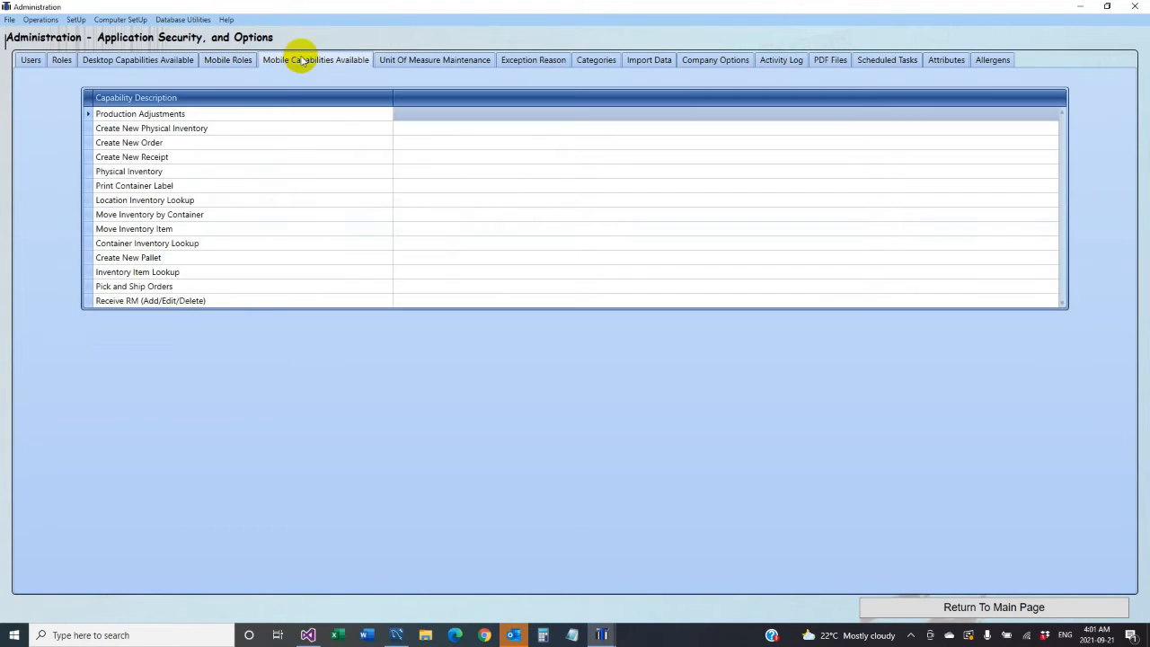
{"action": "left_click", "coordinate": [232, 65]}
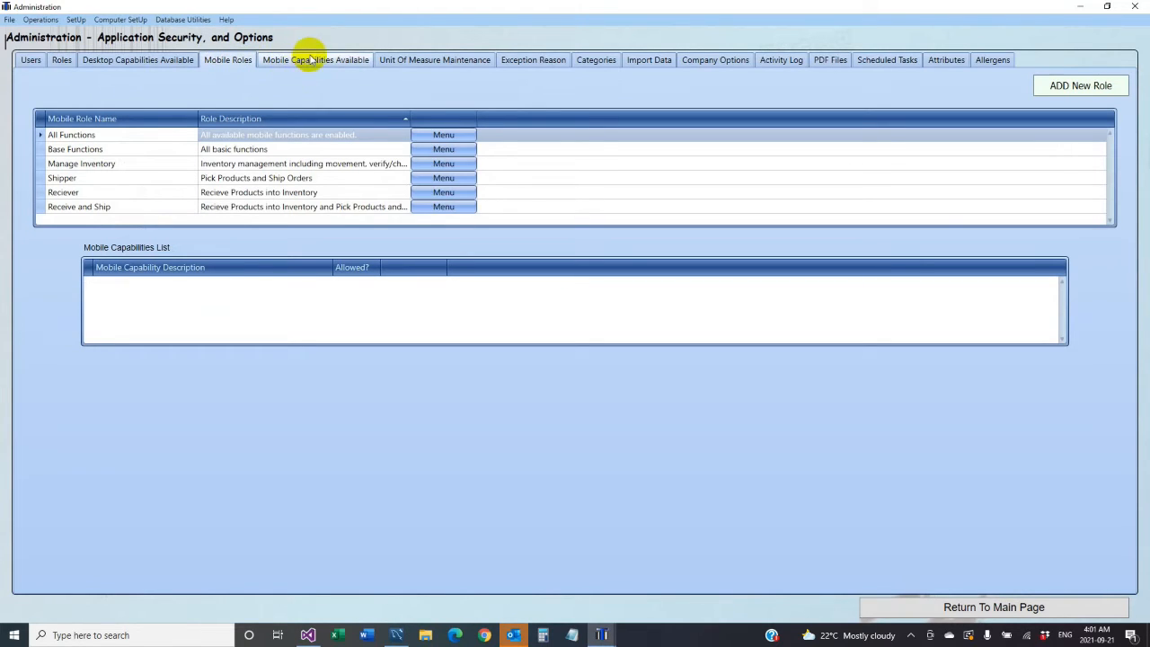
{"action": "left_click", "coordinate": [457, 64]}
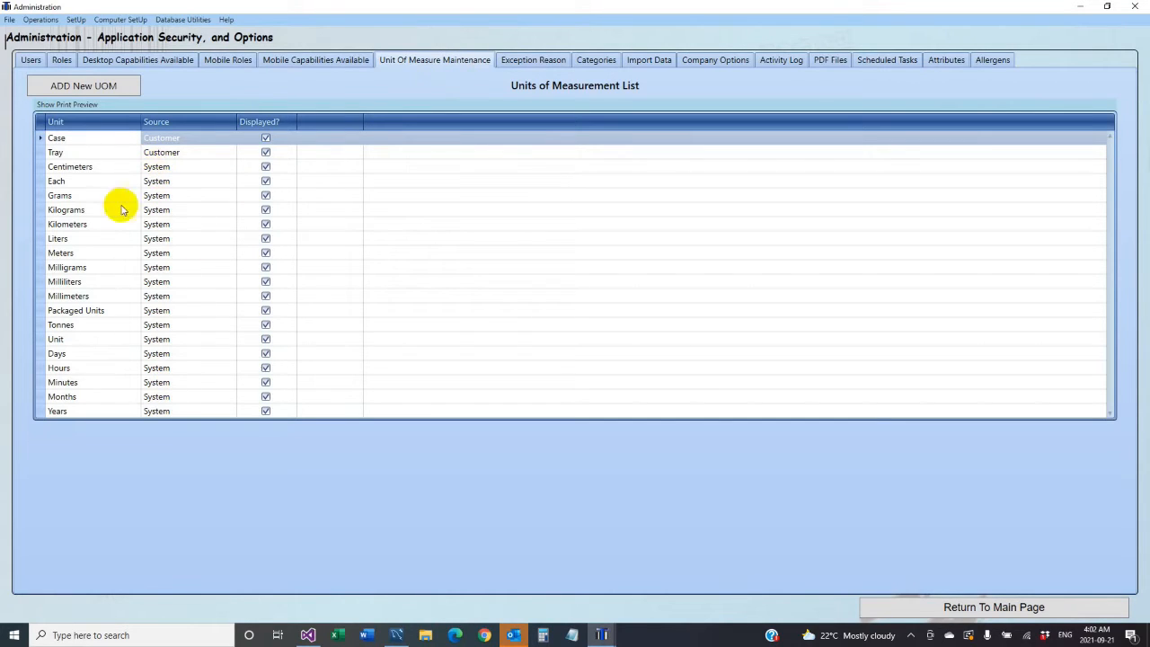
- Add a unit of measure 'box' in place of the default 'Seed' text and acknowledge the restart notice
{"action": "left_click", "coordinate": [93, 85]}
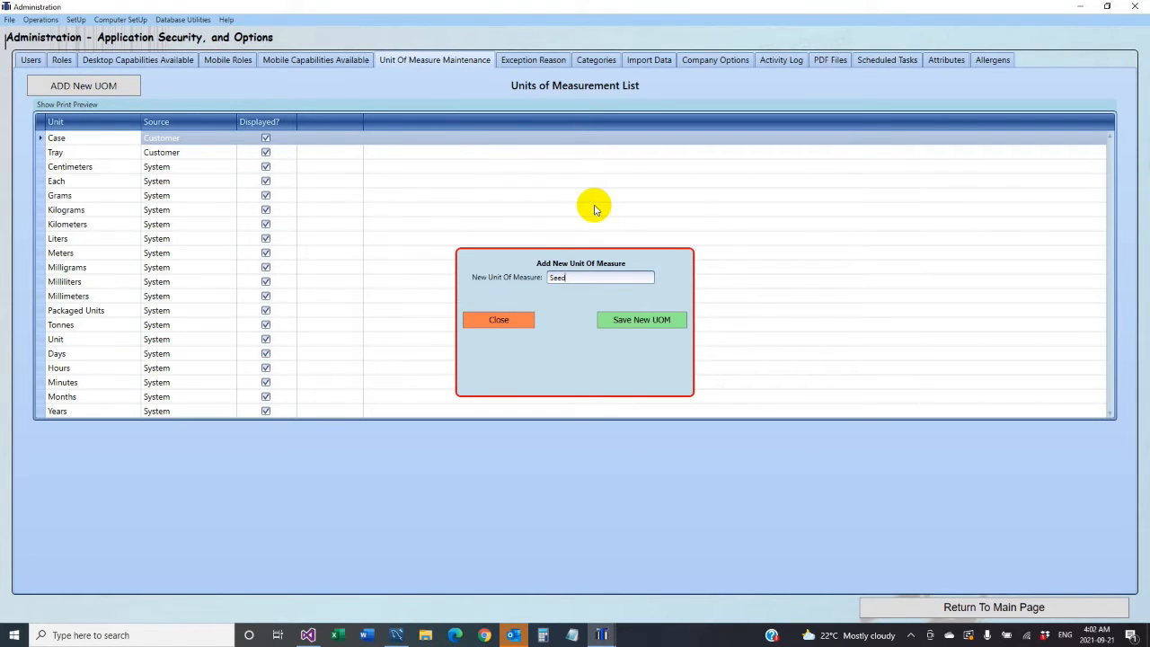
{"action": "left_click_drag", "start_coordinate": [580, 281], "coordinate": [539, 280]}
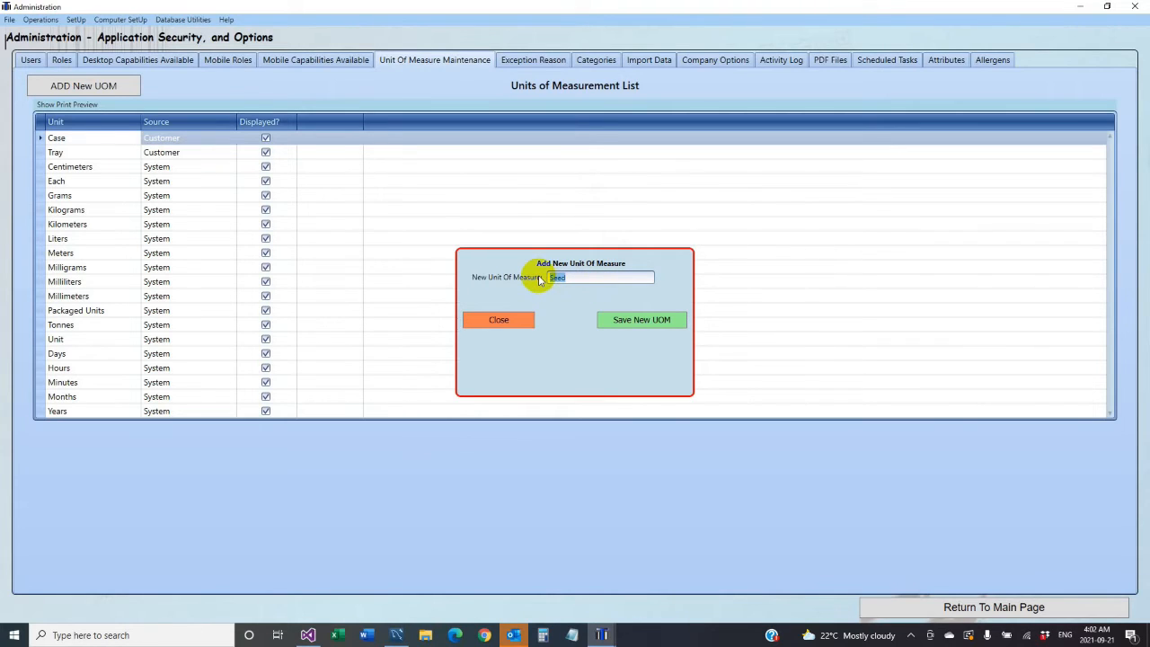
{"action": "type", "text": "B"}
{"action": "left_click", "coordinate": [634, 321]}
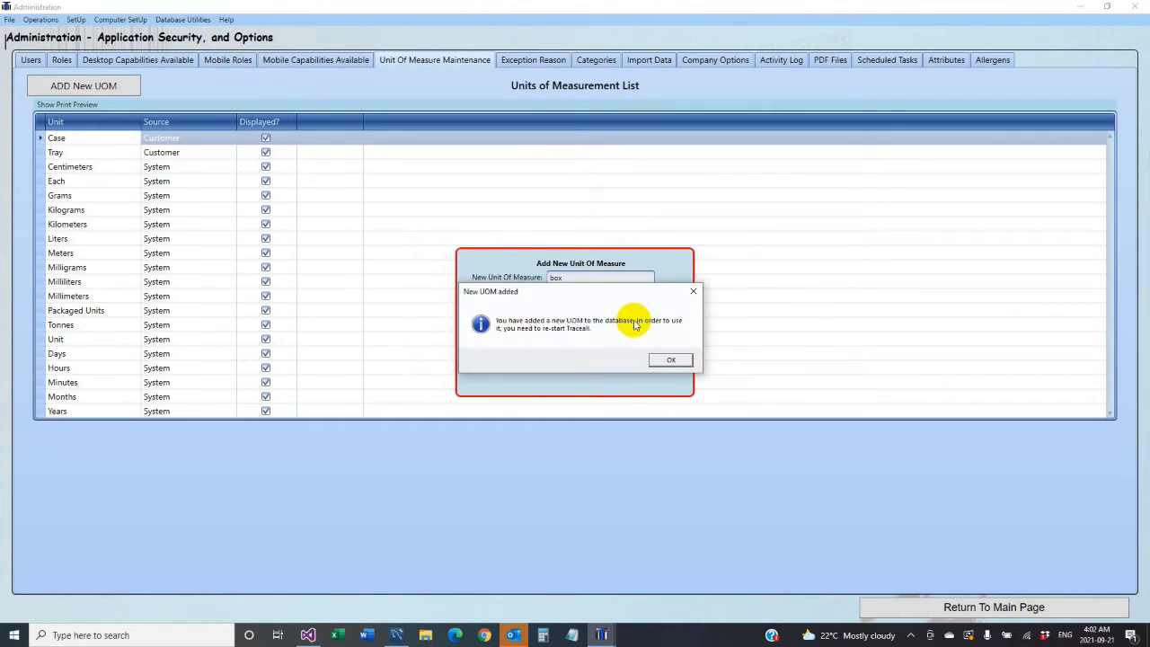
{"action": "left_click", "coordinate": [672, 362]}
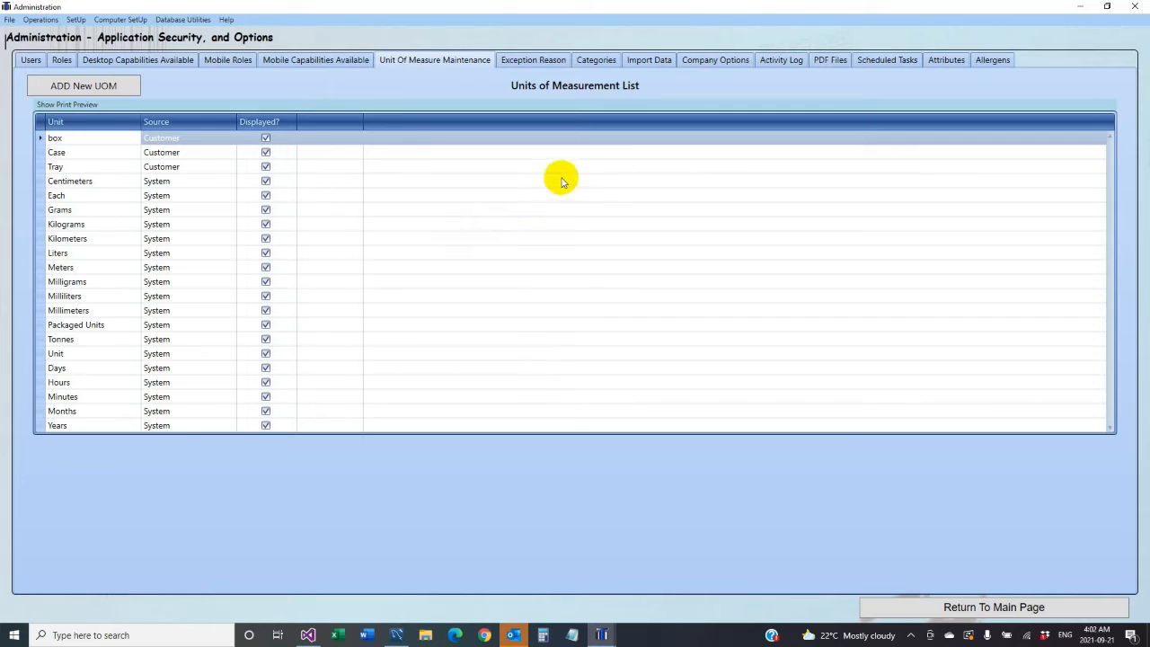
- View the Exception Reason list, then the Categories list showing Dairy and Dry Goods
{"action": "left_click", "coordinate": [534, 63]}
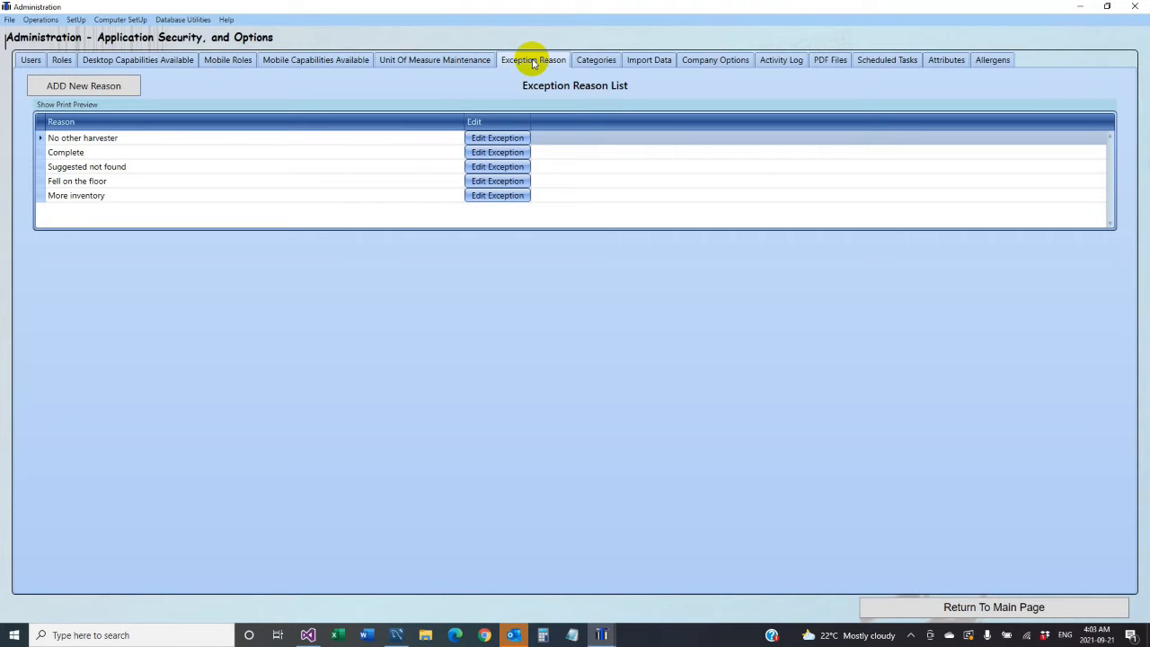
{"action": "left_click", "coordinate": [601, 63]}
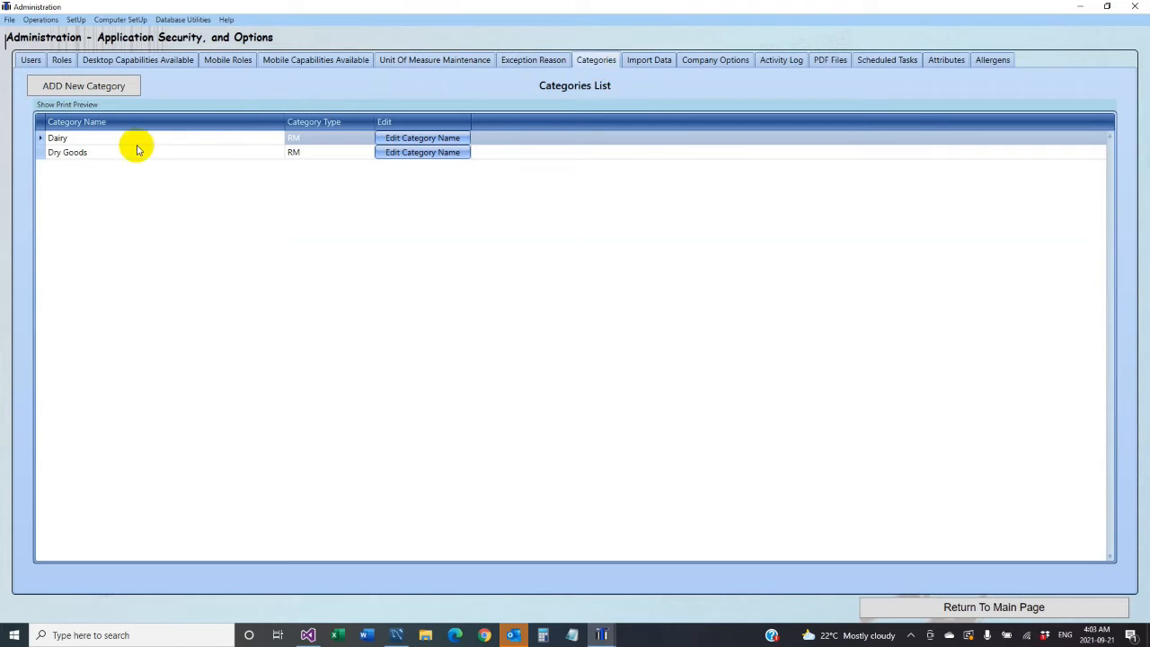
- Add a 'freezer goods' category with type RM, then bring up the Import Data screen
{"action": "left_click", "coordinate": [81, 87]}
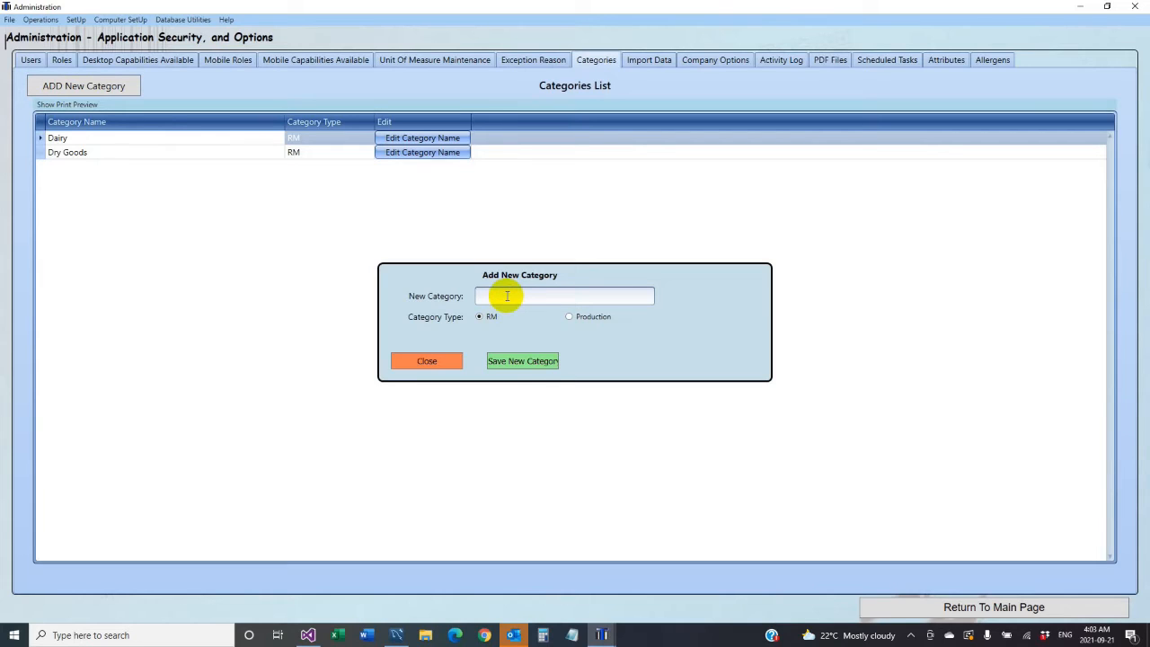
{"action": "type", "text": "freezer goods"}
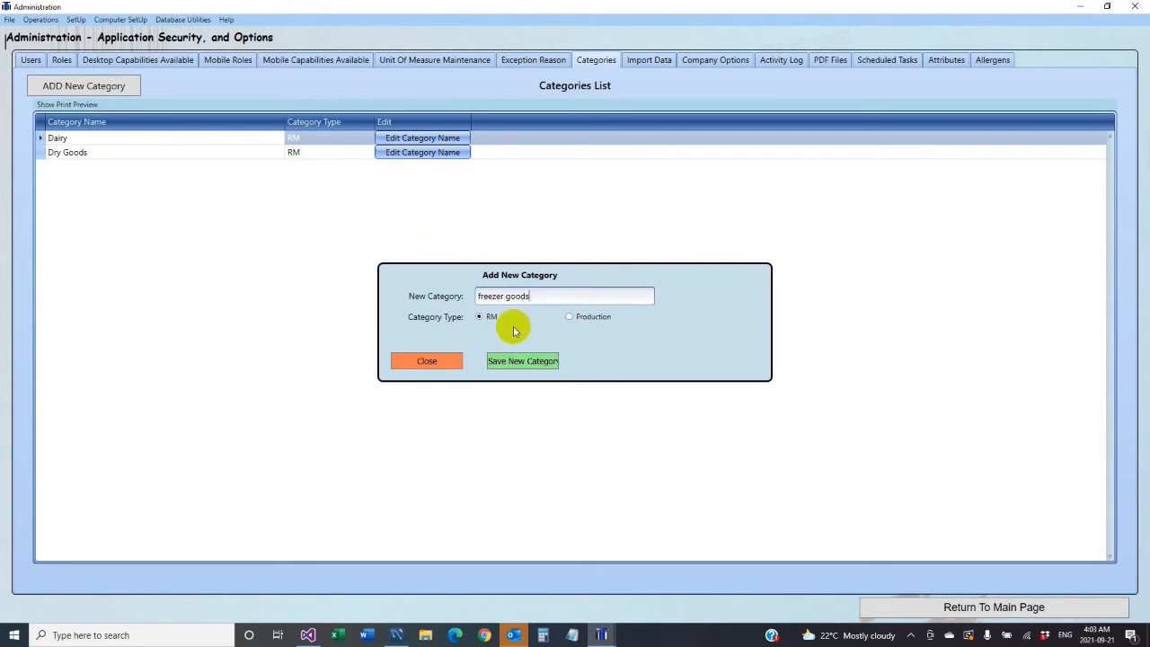
{"action": "left_click", "coordinate": [569, 318]}
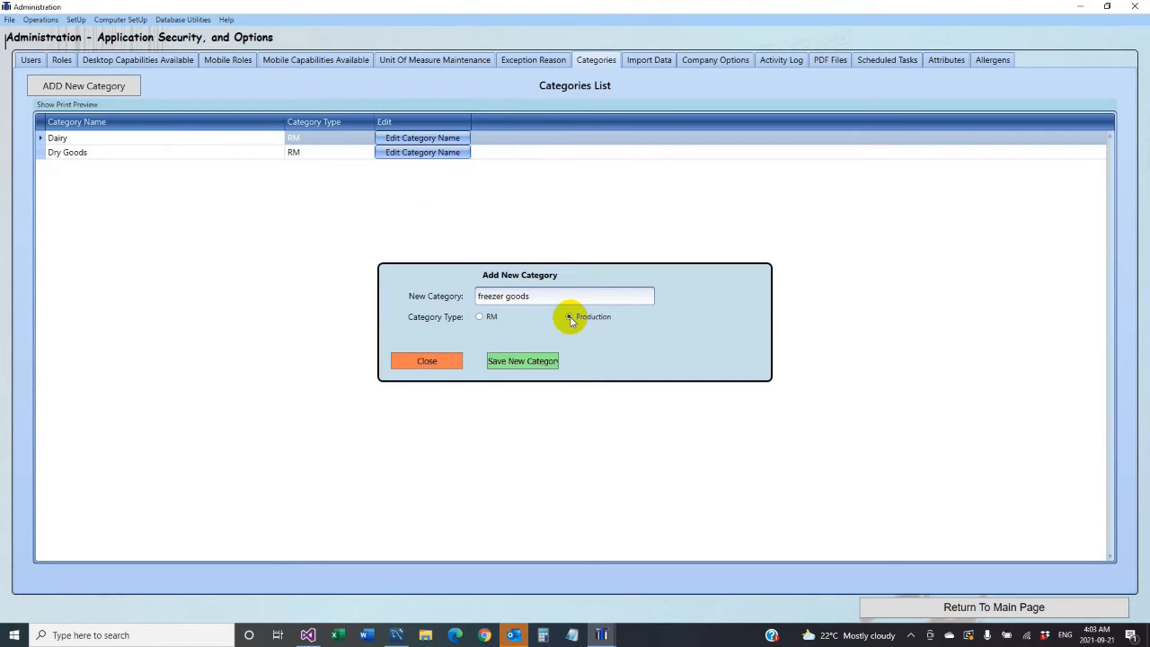
{"action": "left_click", "coordinate": [480, 317]}
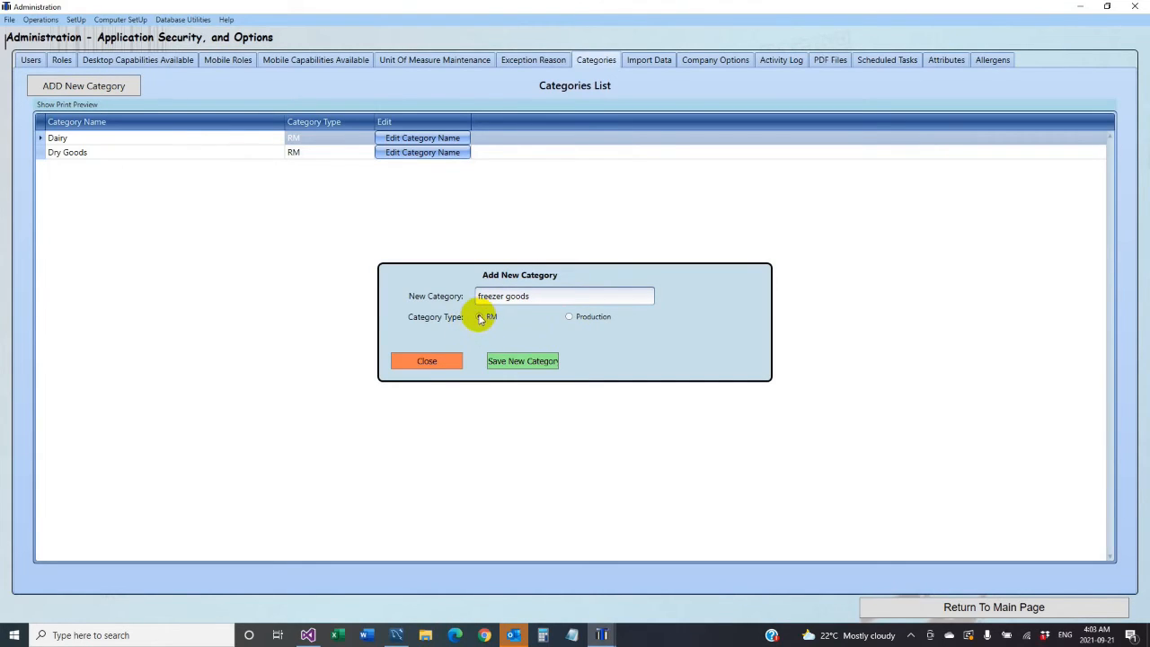
{"action": "left_click", "coordinate": [527, 360]}
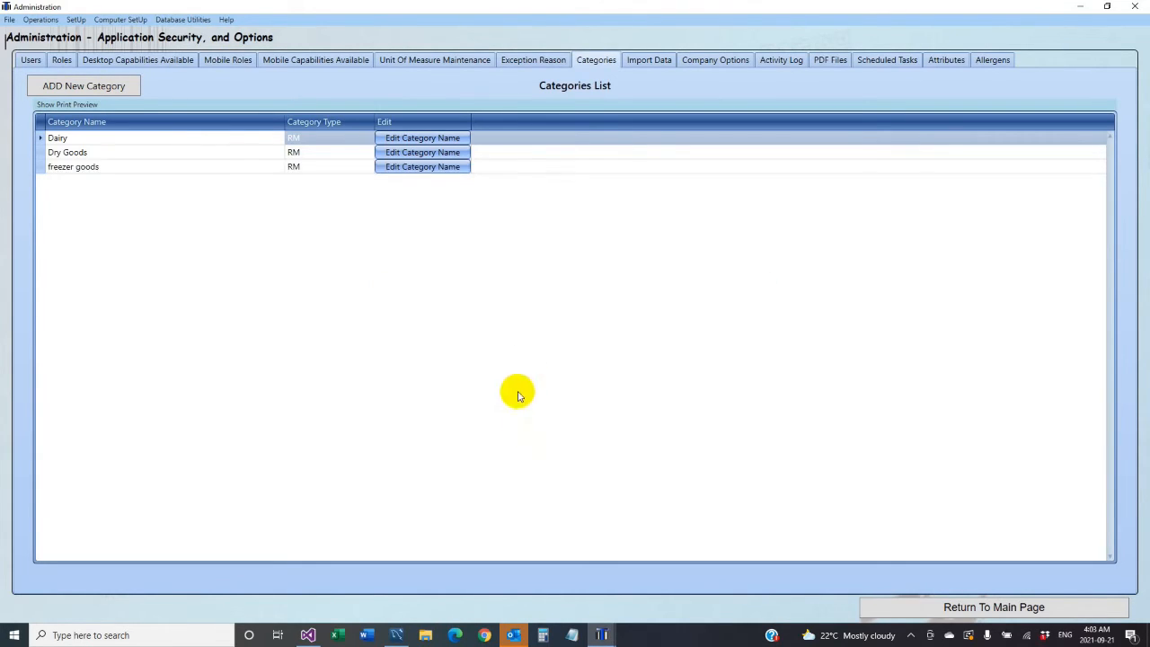
{"action": "left_click", "coordinate": [640, 63]}
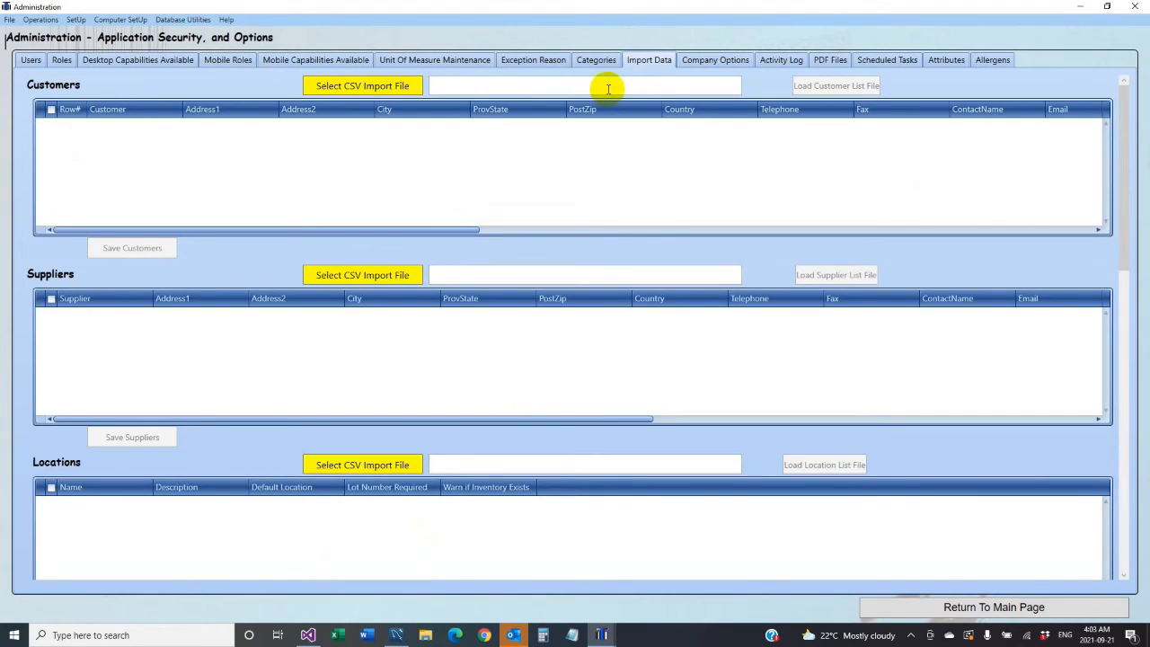
- Open the Activity Log of Actions from the Company Options section
{"action": "left_click", "coordinate": [724, 65]}
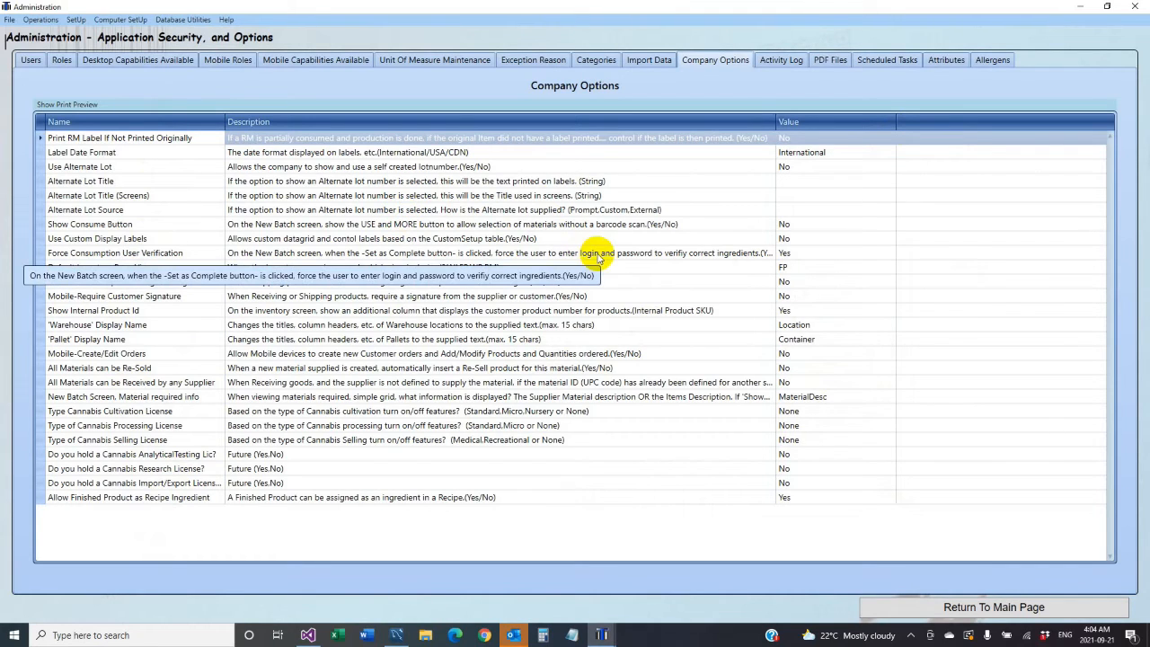
{"action": "left_click", "coordinate": [796, 65]}
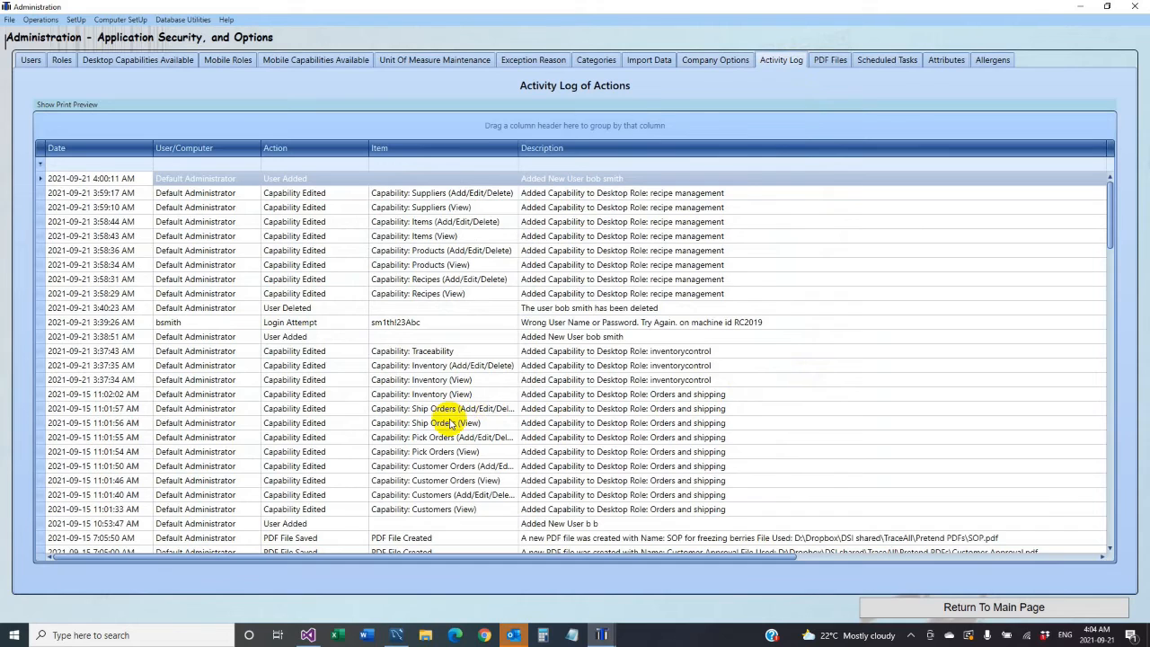
- Leave the Activity Log and switch to the PDF Files Master List of uploaded SOPs
{"action": "scroll", "coordinate": [445, 445], "scroll_direction": "down", "scroll_amount": 1}
{"action": "scroll", "coordinate": [436, 469], "scroll_direction": "up", "scroll_amount": 1}
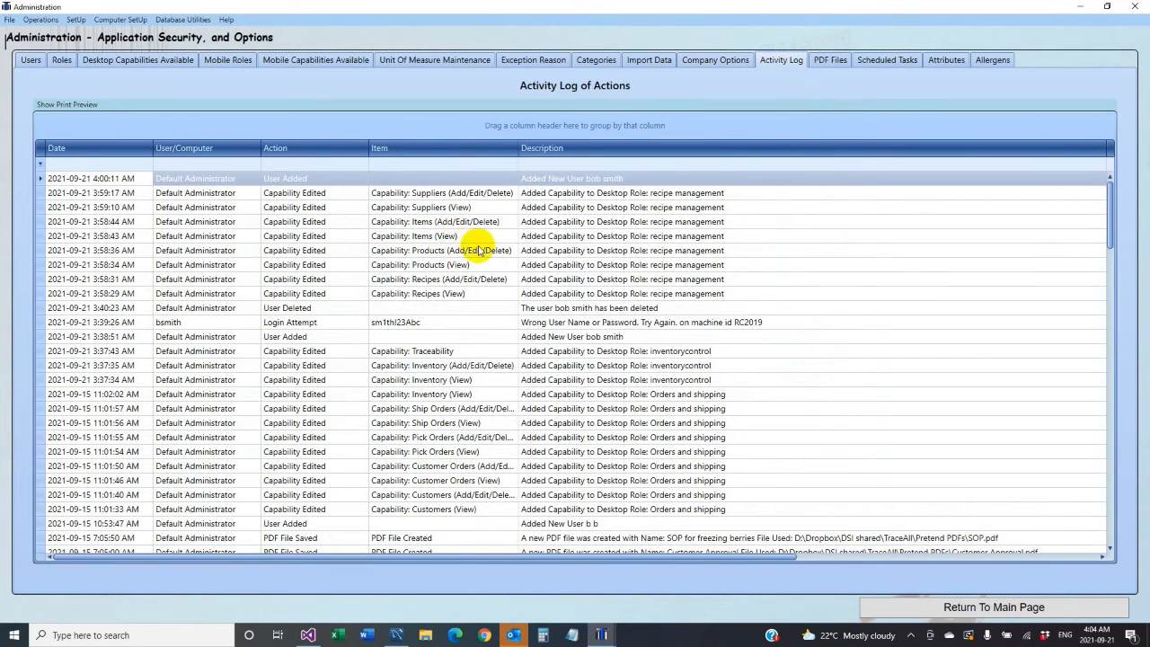
{"action": "left_click", "coordinate": [828, 61]}
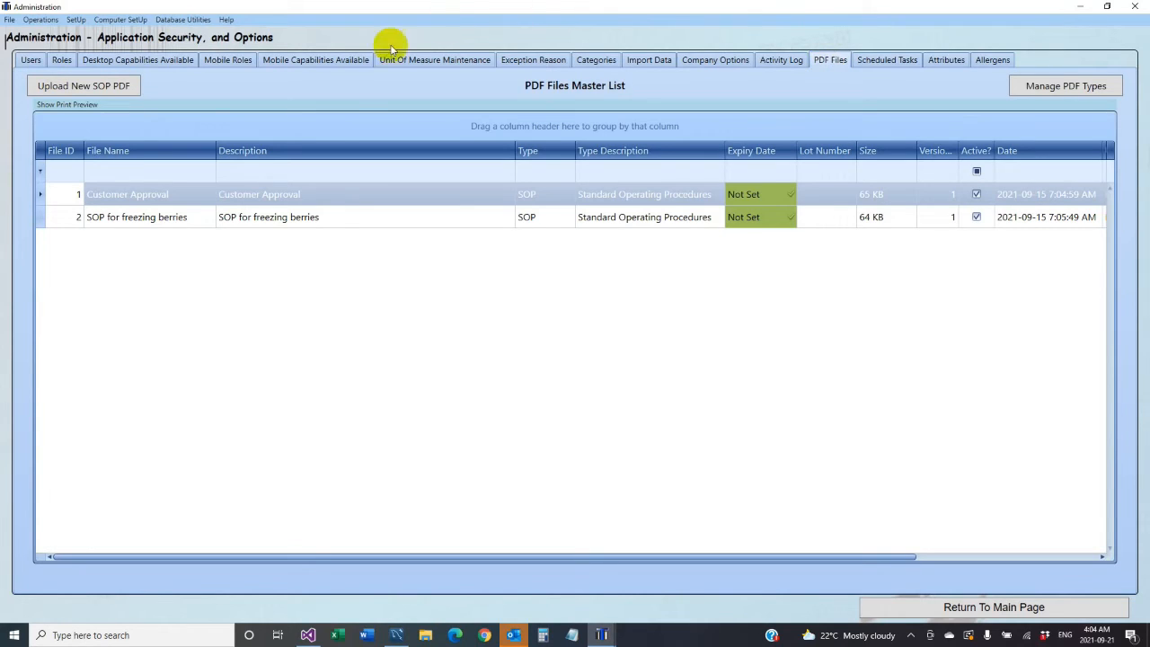
- Start a new SOP PDF named 'prep for production' and fill in its description
{"action": "left_click", "coordinate": [90, 88]}
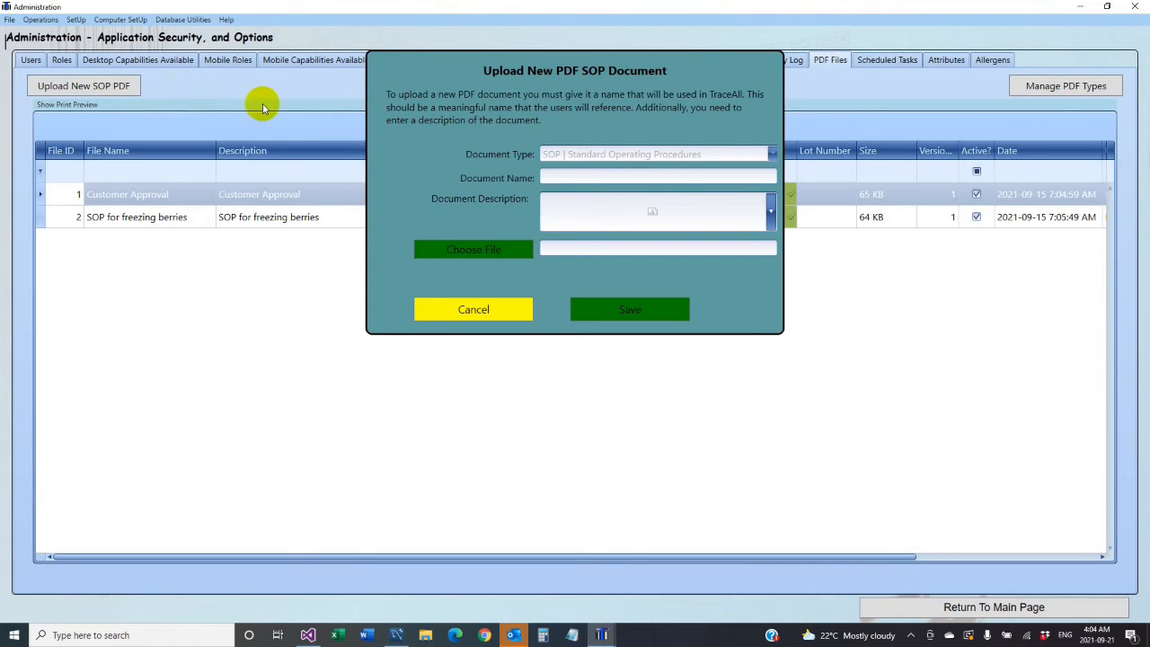
{"action": "left_click", "coordinate": [579, 178]}
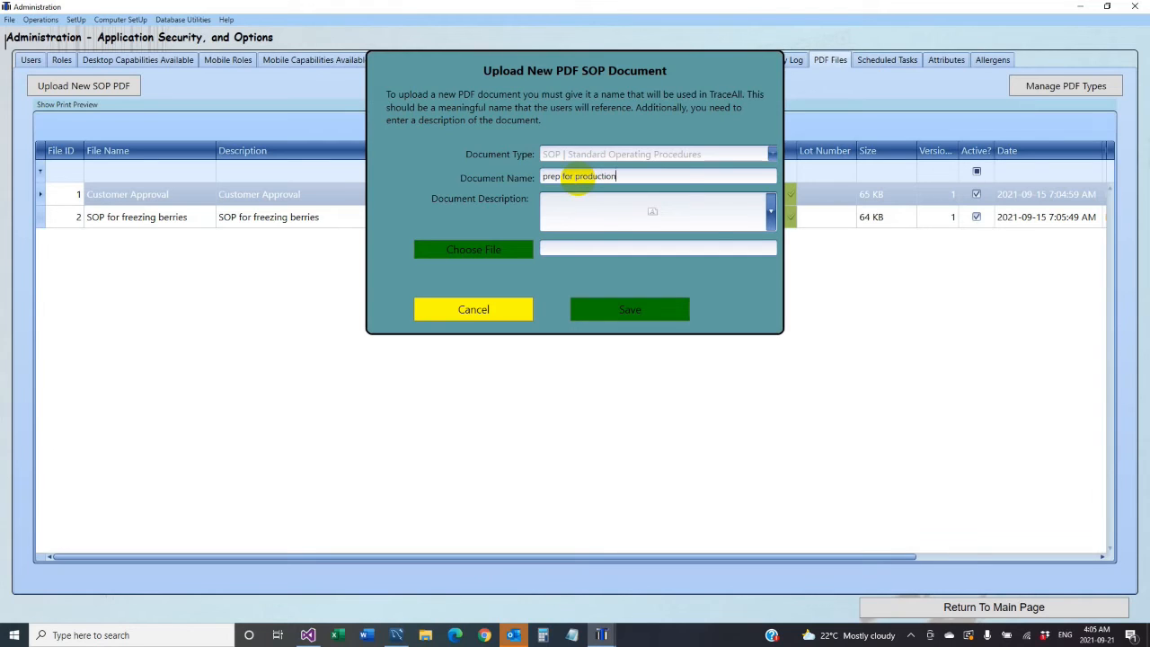
{"action": "double_click", "coordinate": [581, 180]}
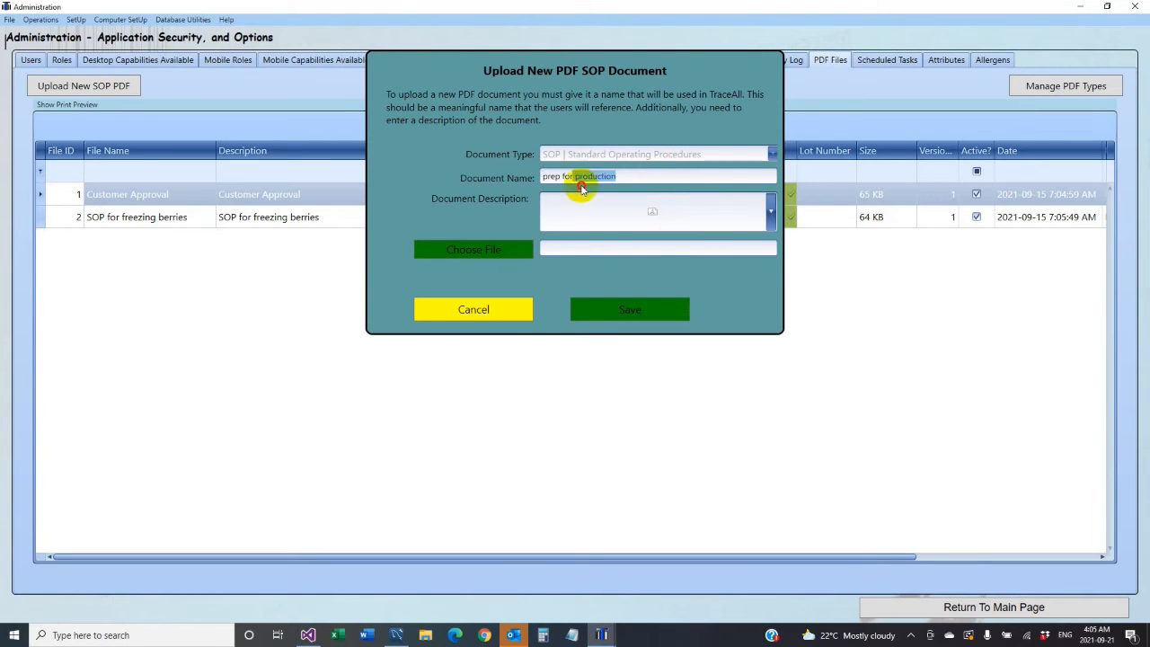
{"action": "left_click", "coordinate": [580, 214]}
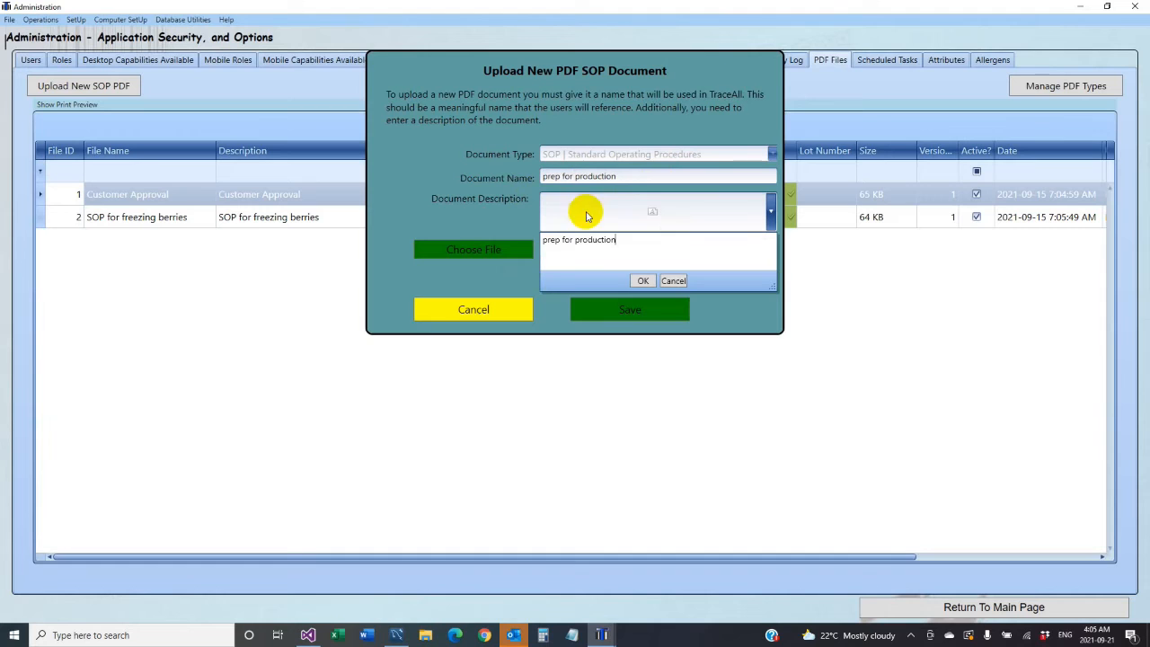
{"action": "left_click", "coordinate": [641, 283]}
- Browse D: through Dropbox, DSI, RMT and TraceAll to the Pretend PDFs folder
{"action": "left_click", "coordinate": [497, 250]}
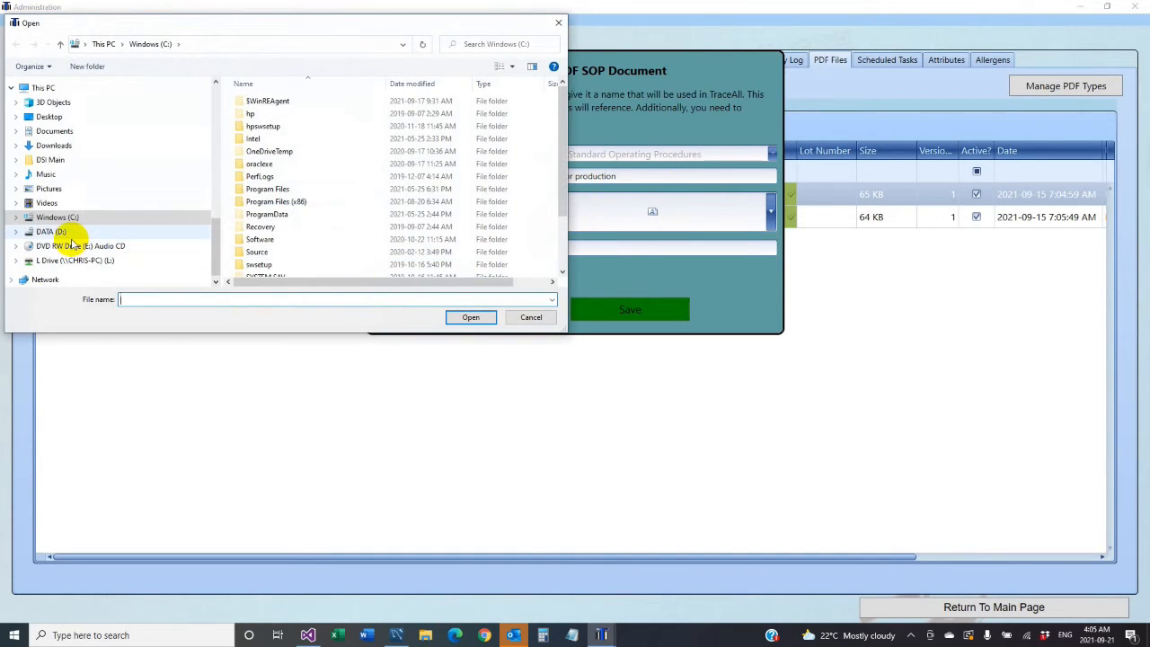
{"action": "left_click", "coordinate": [56, 231]}
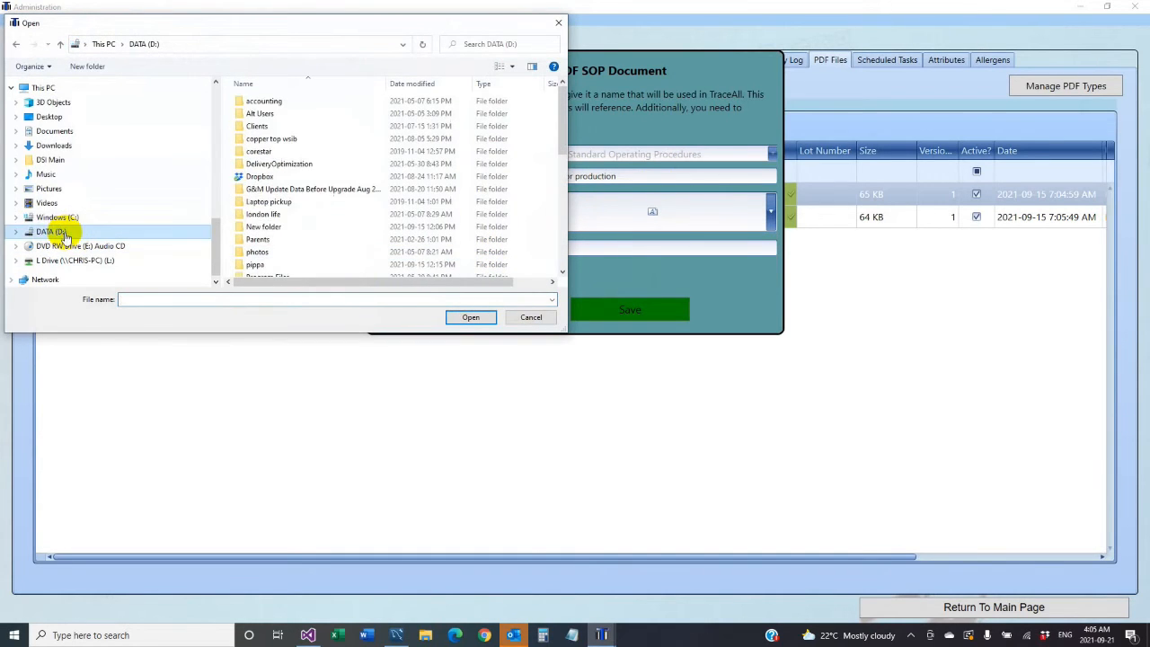
{"action": "left_click", "coordinate": [241, 175]}
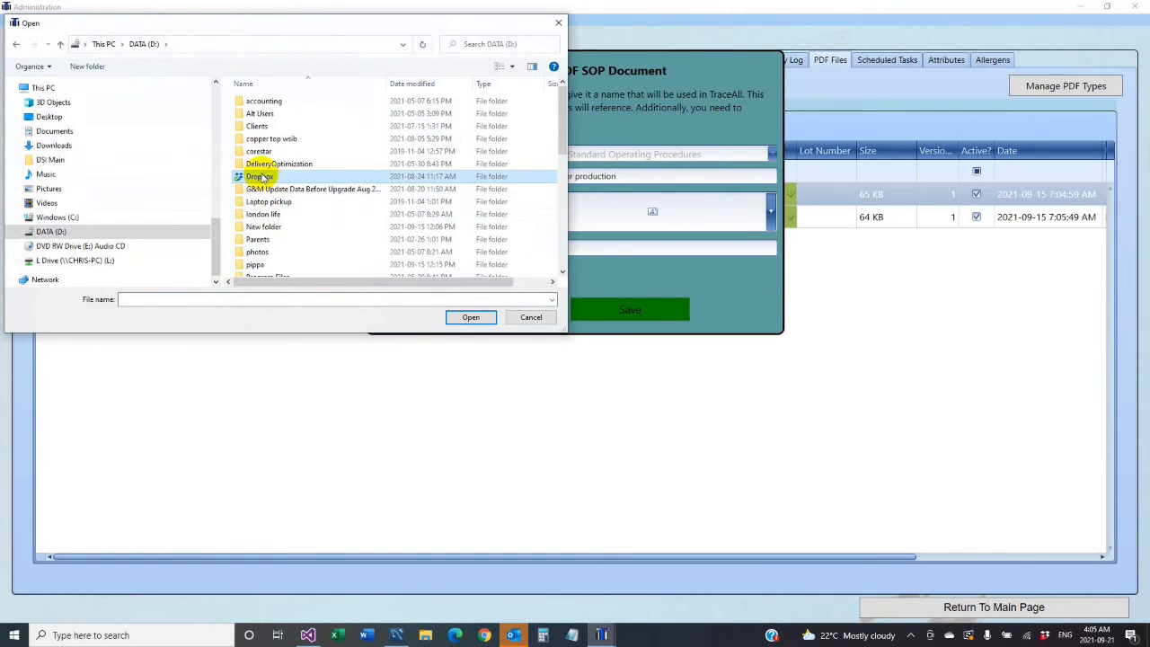
{"action": "double_click", "coordinate": [261, 176]}
{"action": "scroll", "coordinate": [261, 177], "scroll_direction": "down", "scroll_amount": 1}
{"action": "double_click", "coordinate": [270, 130]}
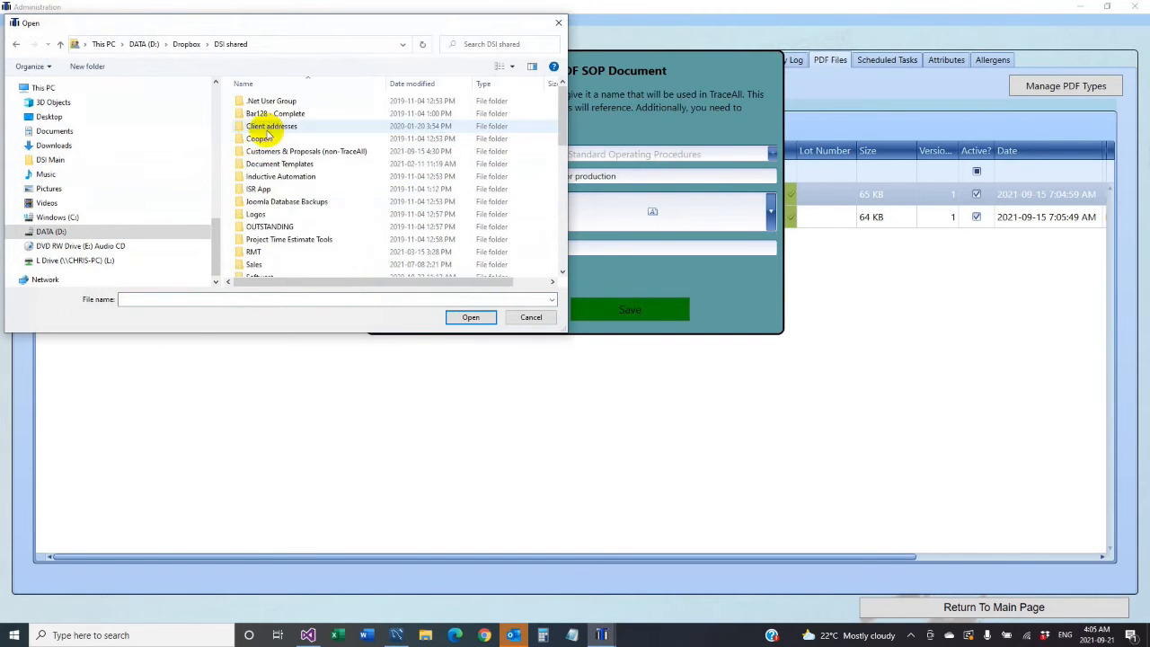
{"action": "left_click", "coordinate": [255, 253]}
{"action": "scroll", "coordinate": [257, 258], "scroll_direction": "down", "scroll_amount": 1}
{"action": "scroll", "coordinate": [257, 261], "scroll_direction": "up", "scroll_amount": 1}
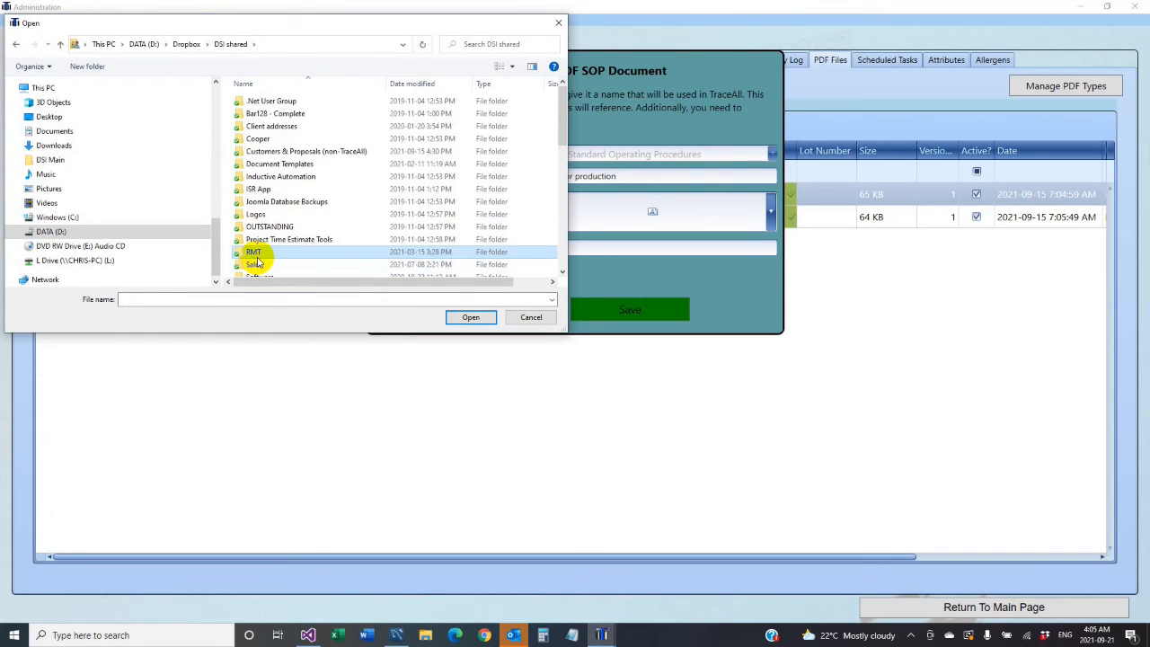
{"action": "scroll", "coordinate": [259, 227], "scroll_direction": "down", "scroll_amount": 2}
{"action": "left_click", "coordinate": [258, 220]}
{"action": "double_click", "coordinate": [258, 221]}
{"action": "scroll", "coordinate": [284, 232], "scroll_direction": "down", "scroll_amount": 5}
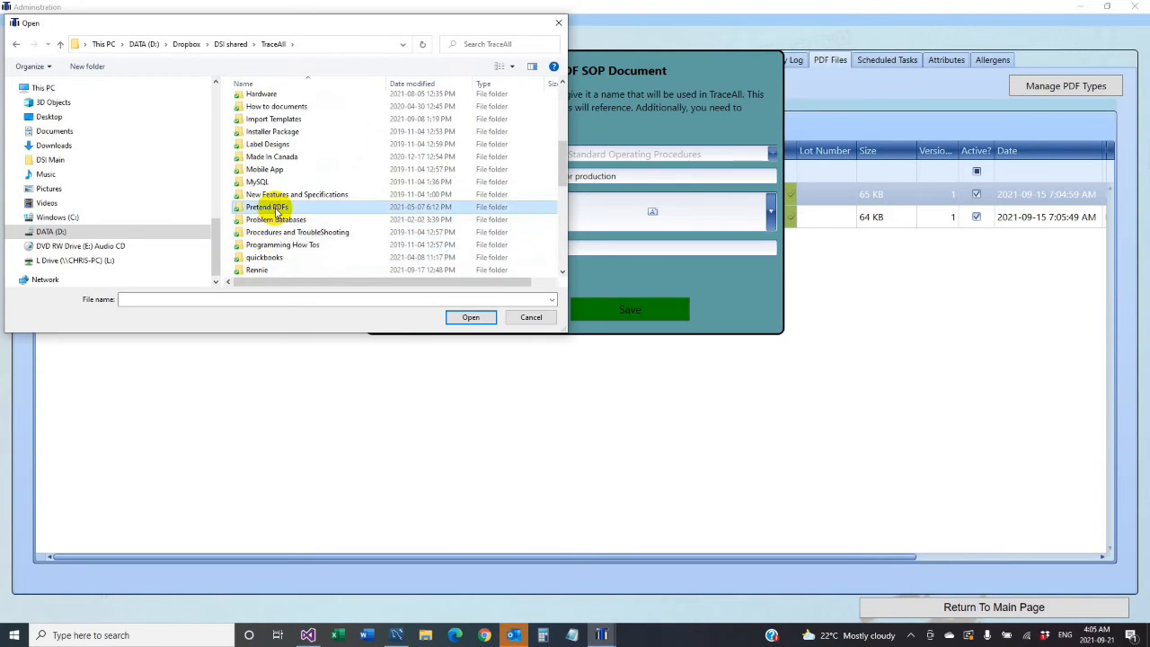
{"action": "double_click", "coordinate": [270, 207]}
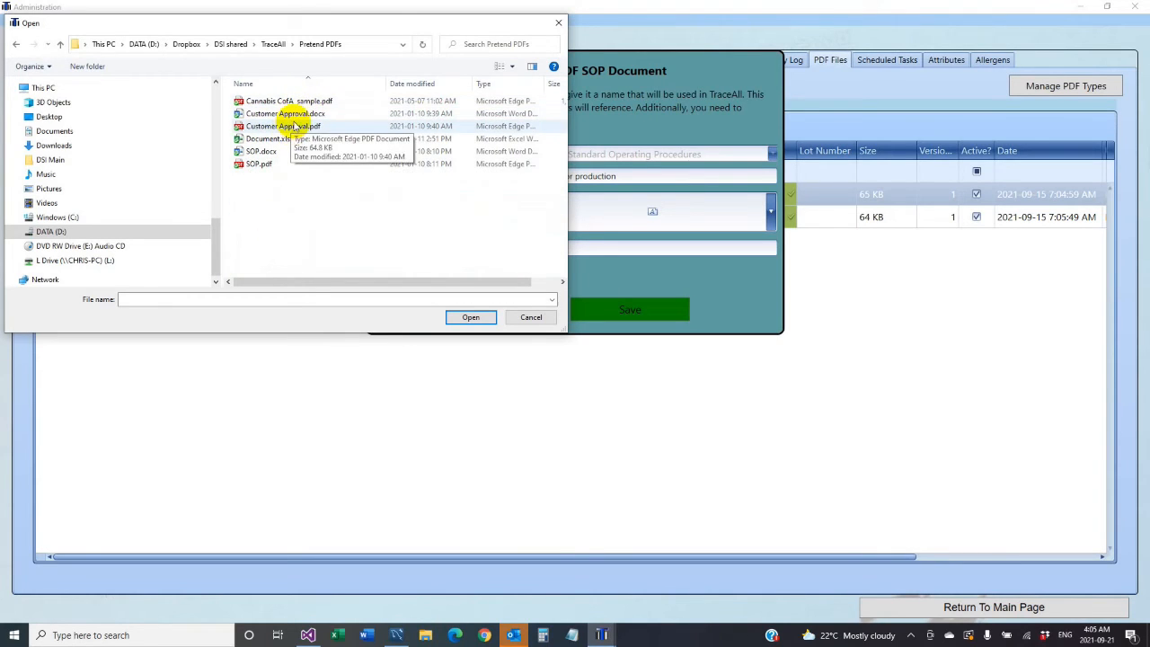
- Attach SOP.pdf as the file and save the new SOP document
{"action": "left_click", "coordinate": [260, 163]}
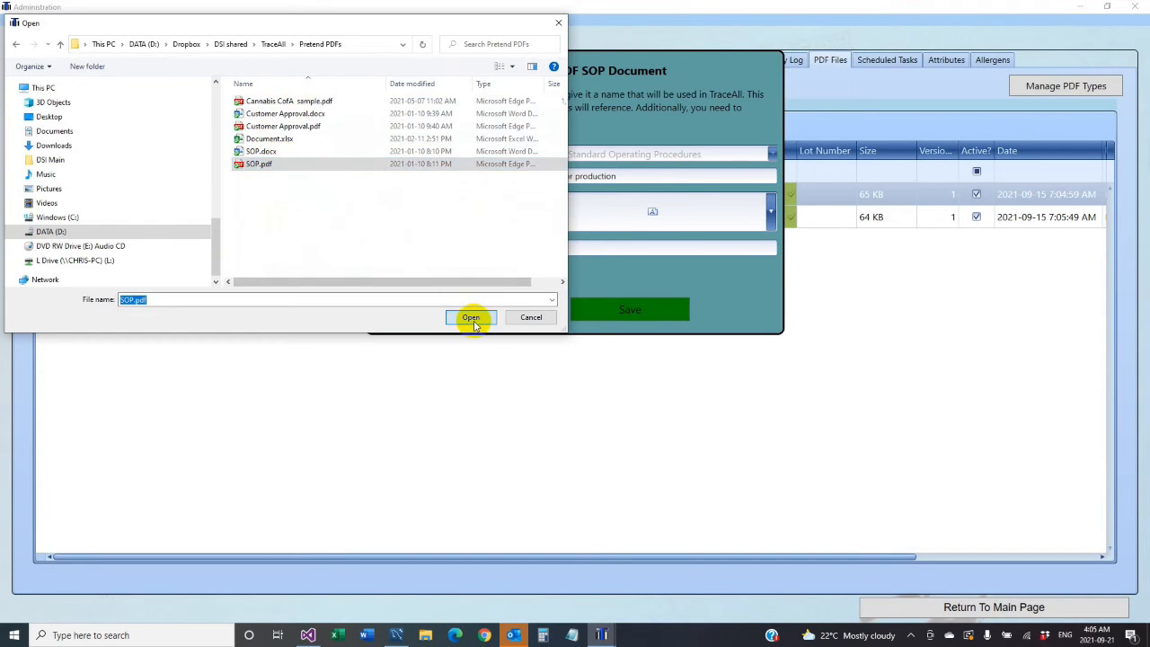
{"action": "left_click", "coordinate": [471, 316]}
{"action": "left_click", "coordinate": [604, 315]}
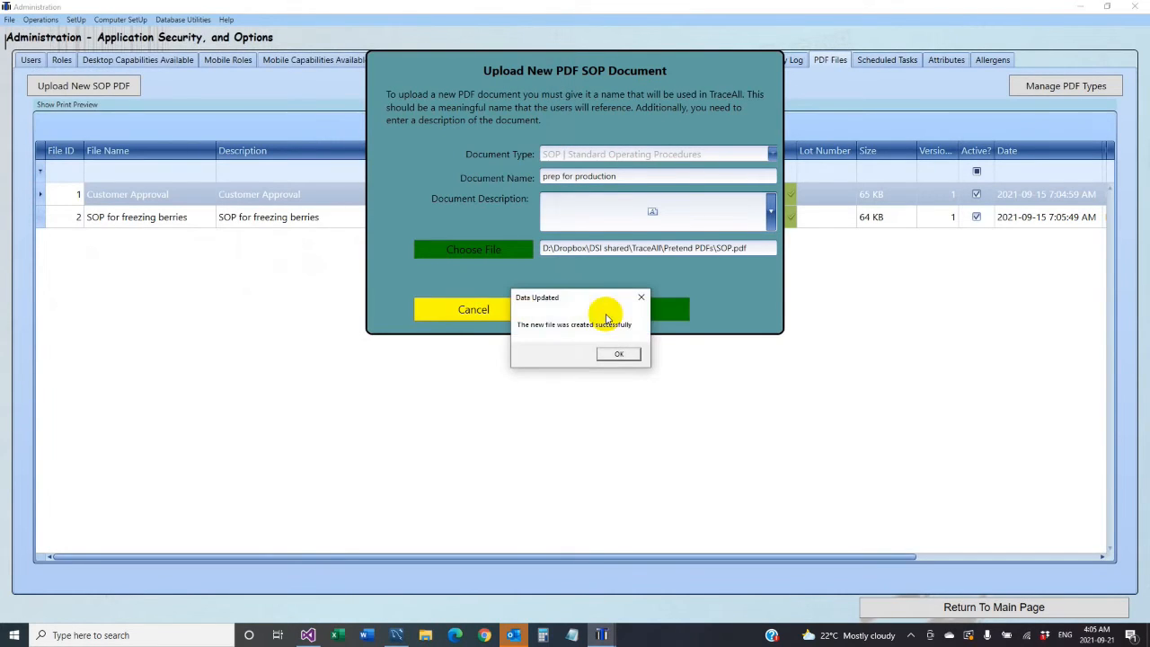
{"action": "left_click", "coordinate": [618, 353]}
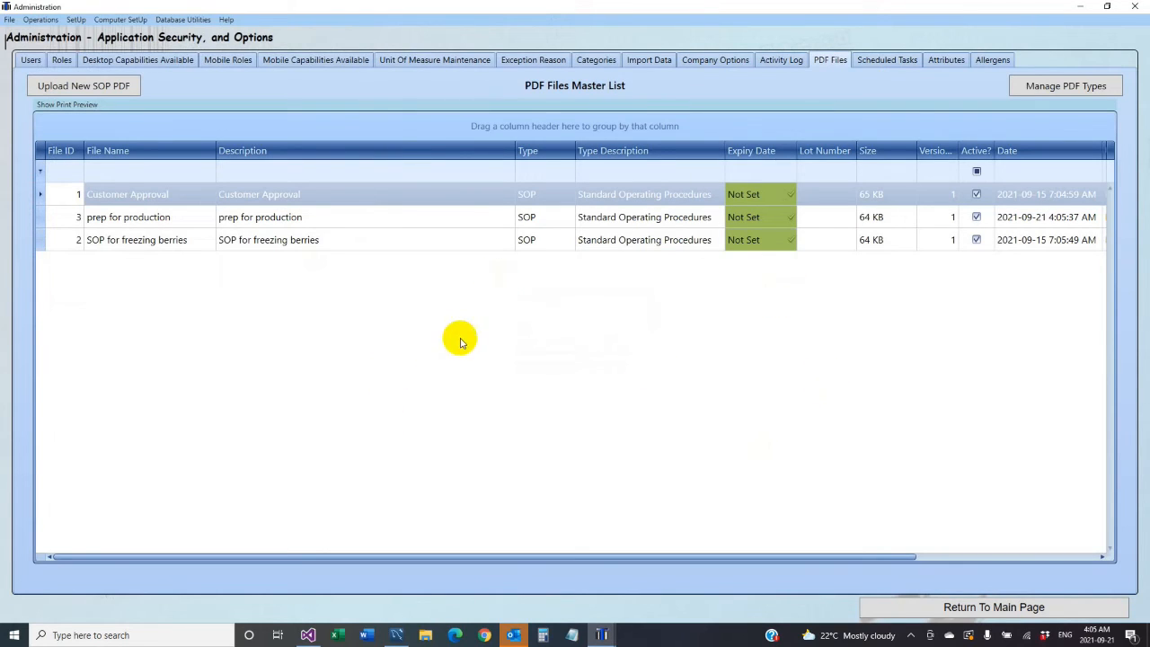
{"action": "left_click_drag", "start_coordinate": [783, 562], "coordinate": [1019, 584]}
{"action": "left_click_drag", "start_coordinate": [778, 556], "coordinate": [746, 557]}
{"action": "left_click", "coordinate": [1010, 219]}
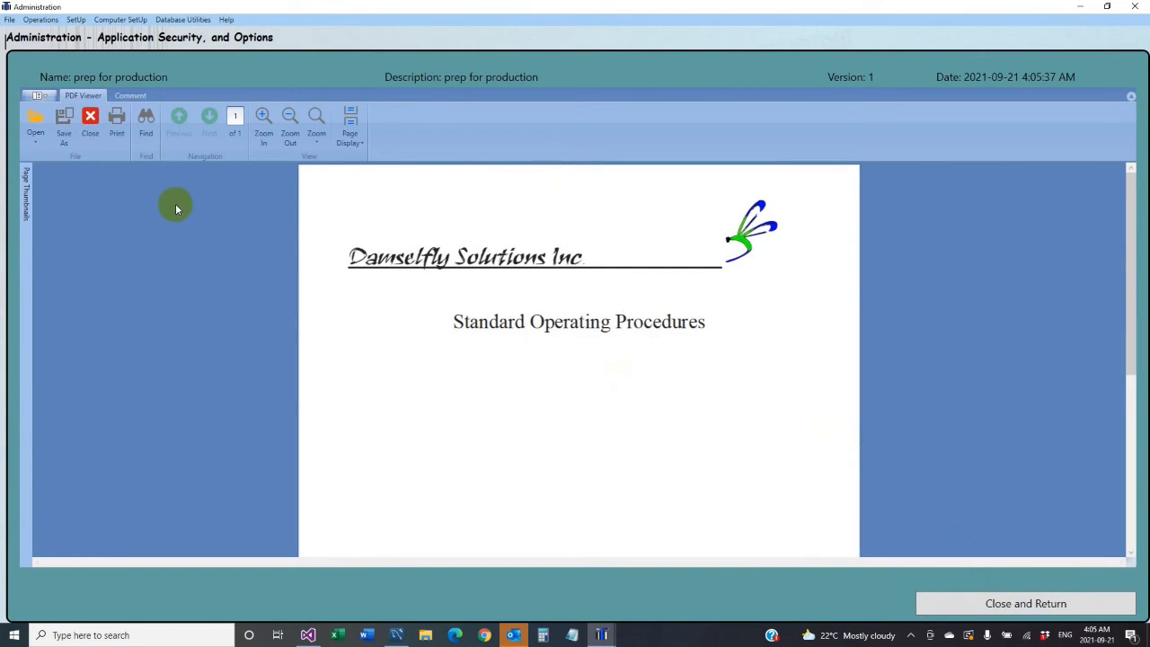
{"action": "left_click", "coordinate": [1019, 603]}
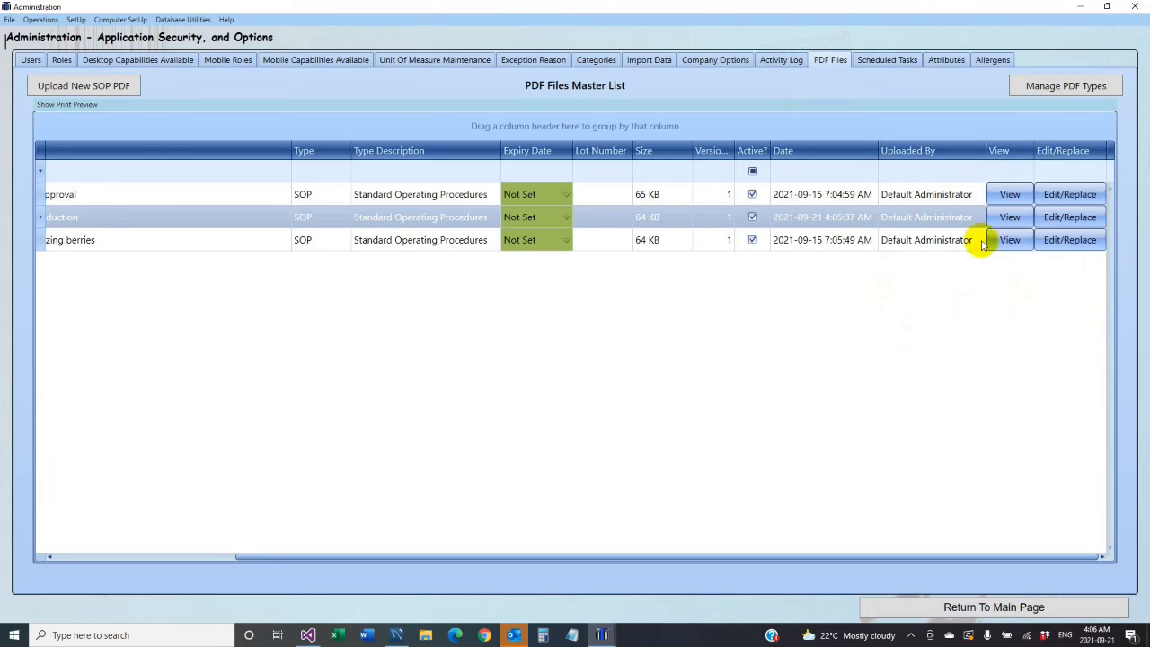
- Check the PDF Types list, then go to the Automatic Scheduled Task List
{"action": "left_click", "coordinate": [1065, 87]}
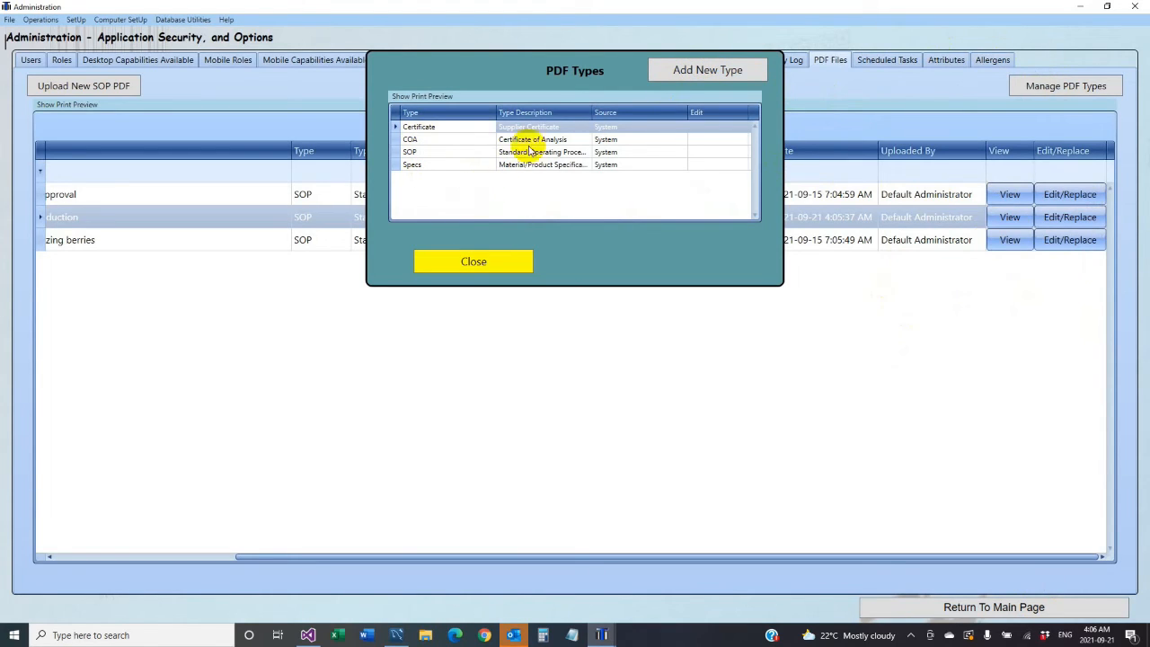
{"action": "left_click", "coordinate": [491, 258]}
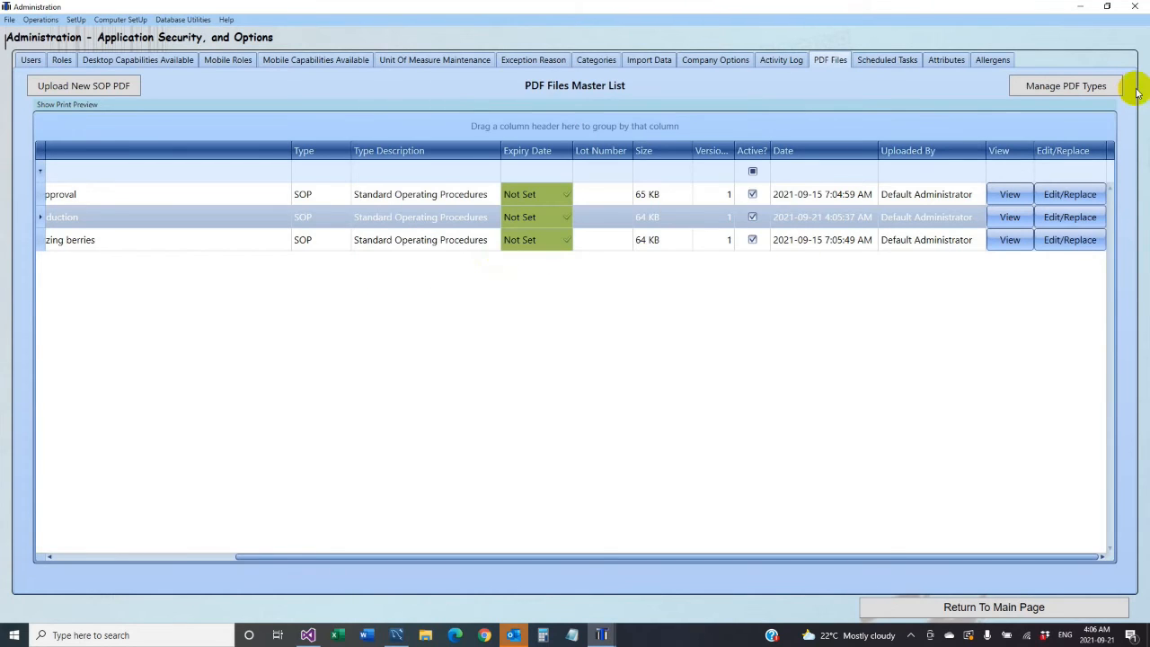
{"action": "left_click", "coordinate": [889, 60]}
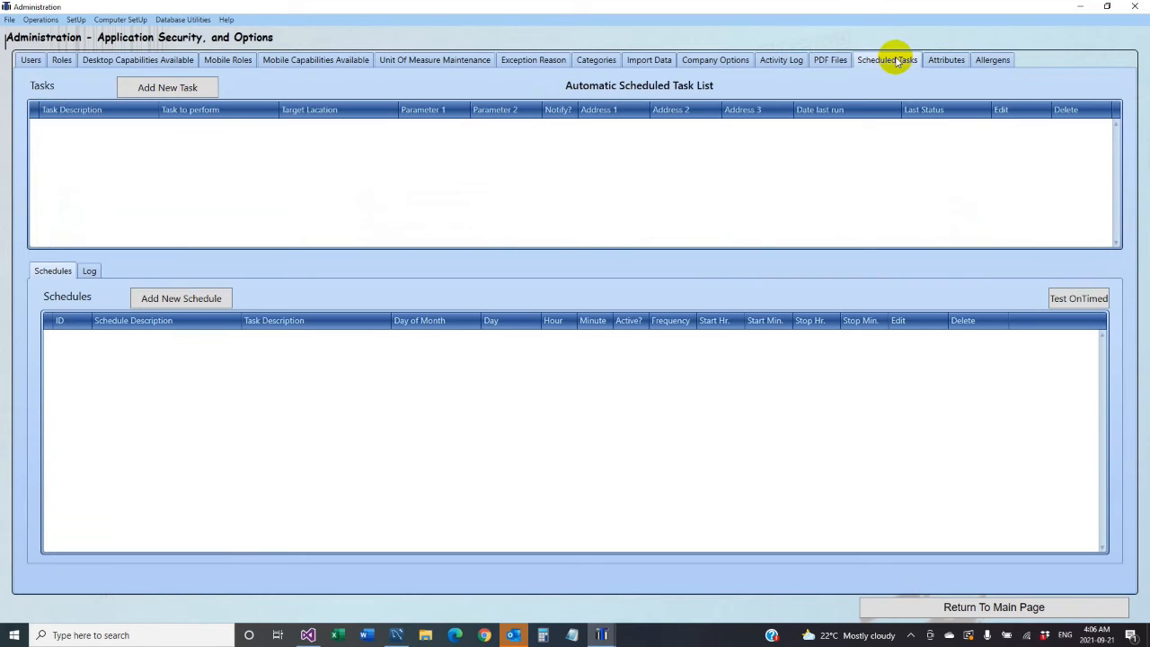
- Review the schedulable task choices, cancel without adding a task, and go to Attributes
{"action": "left_click", "coordinate": [151, 88]}
{"action": "left_click", "coordinate": [656, 99]}
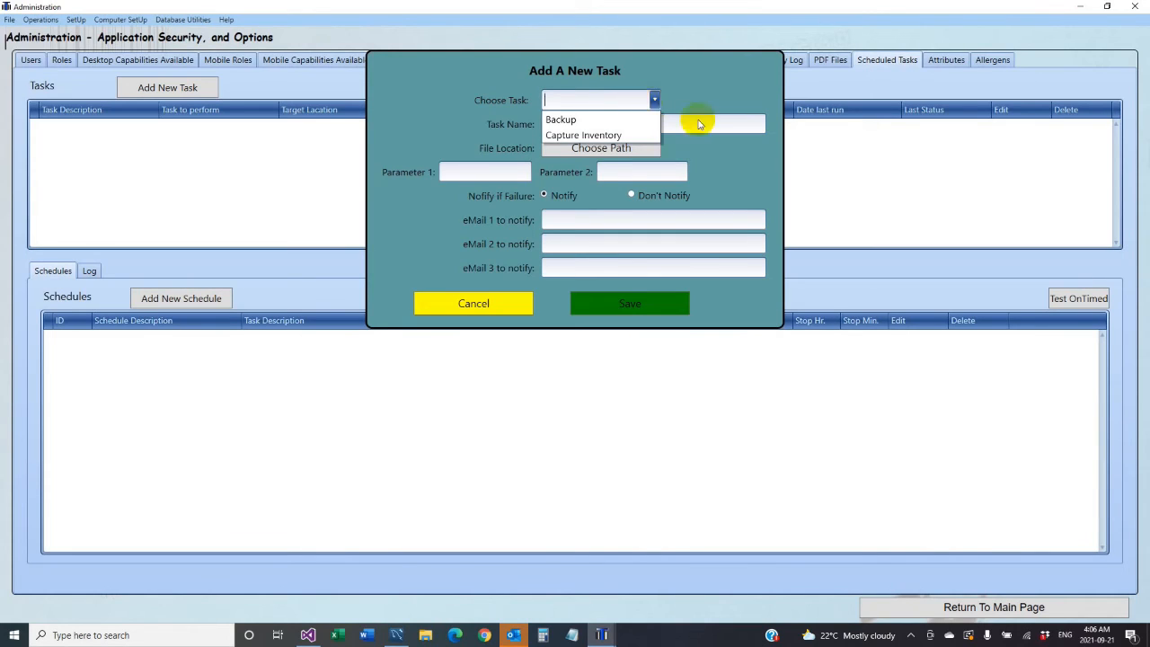
{"action": "left_click", "coordinate": [528, 311]}
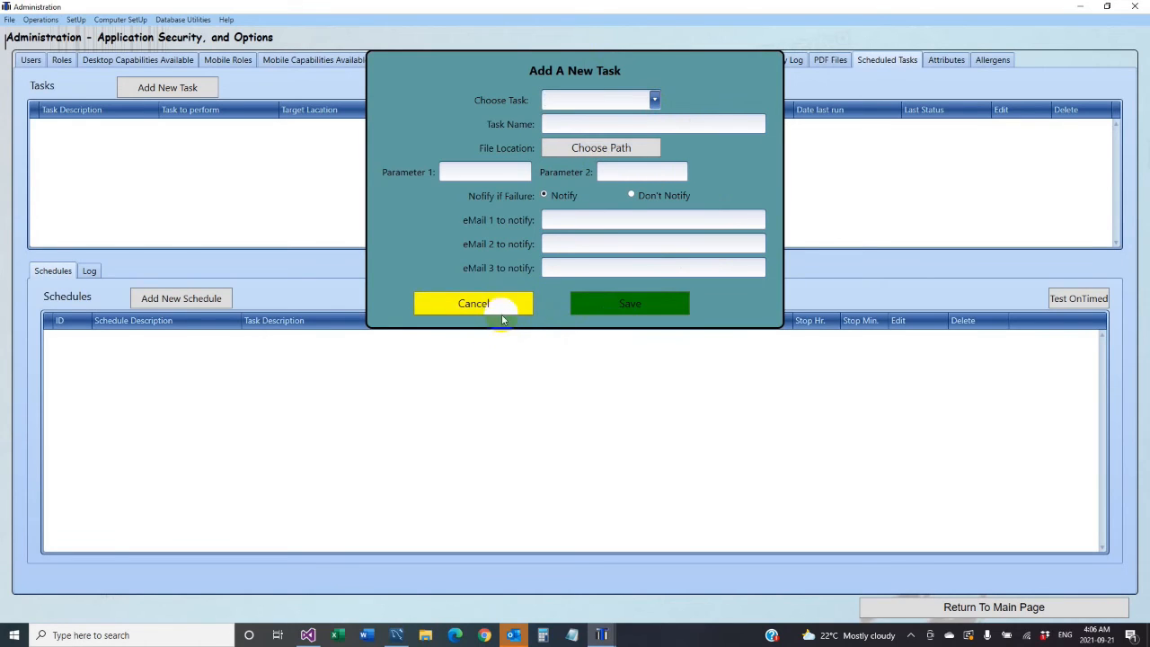
{"action": "left_click", "coordinate": [504, 304]}
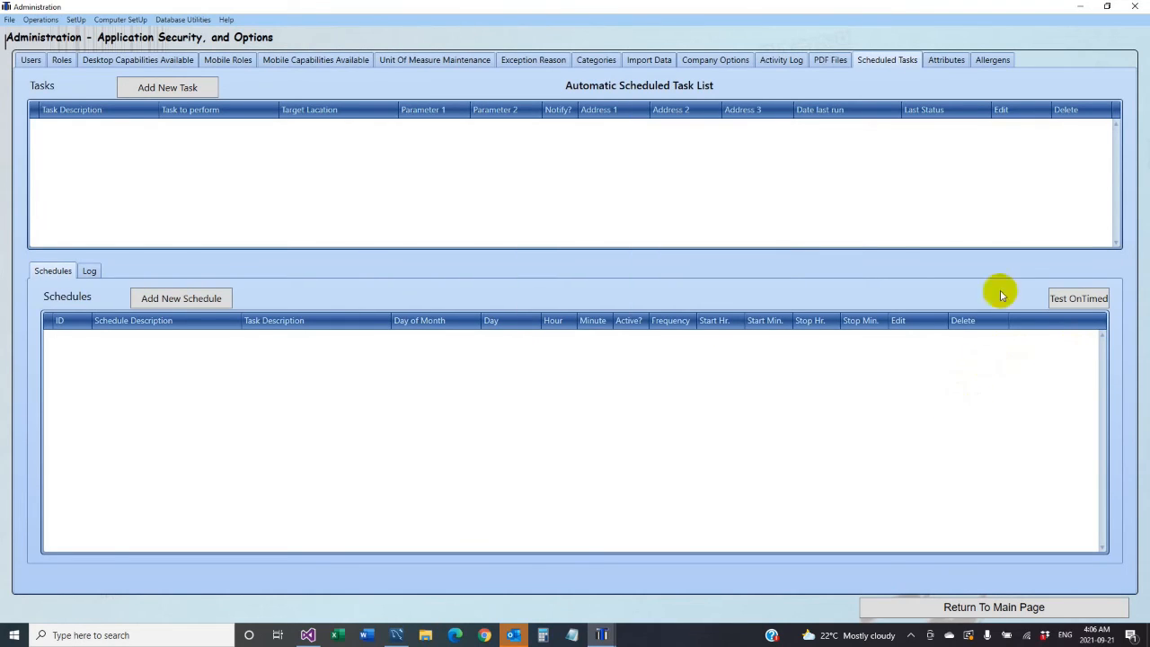
{"action": "left_click", "coordinate": [946, 61]}
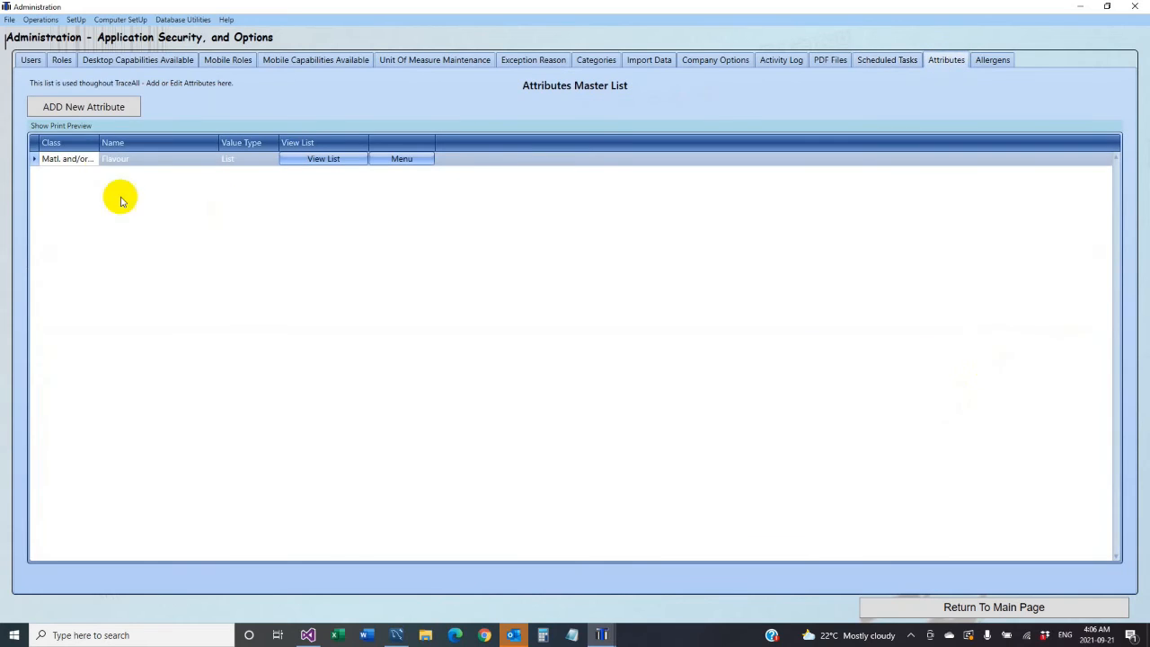
- Create a 'taste' attribute with class Matl. and/or Prod. and List value type
{"action": "left_click", "coordinate": [105, 110]}
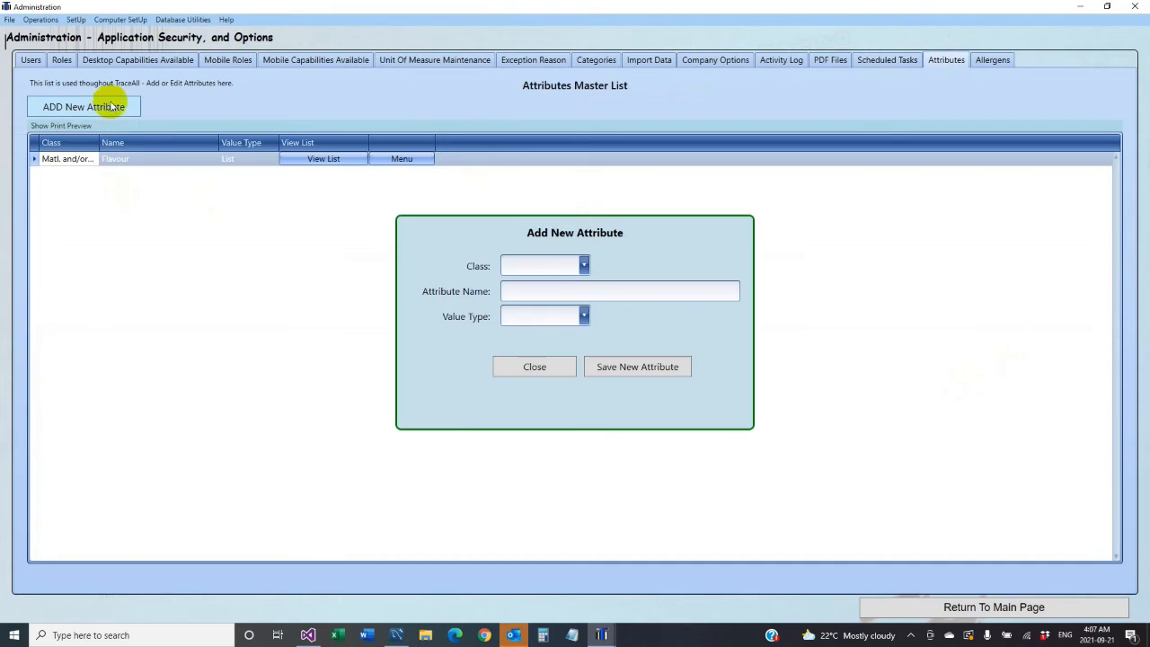
{"action": "left_click", "coordinate": [585, 266]}
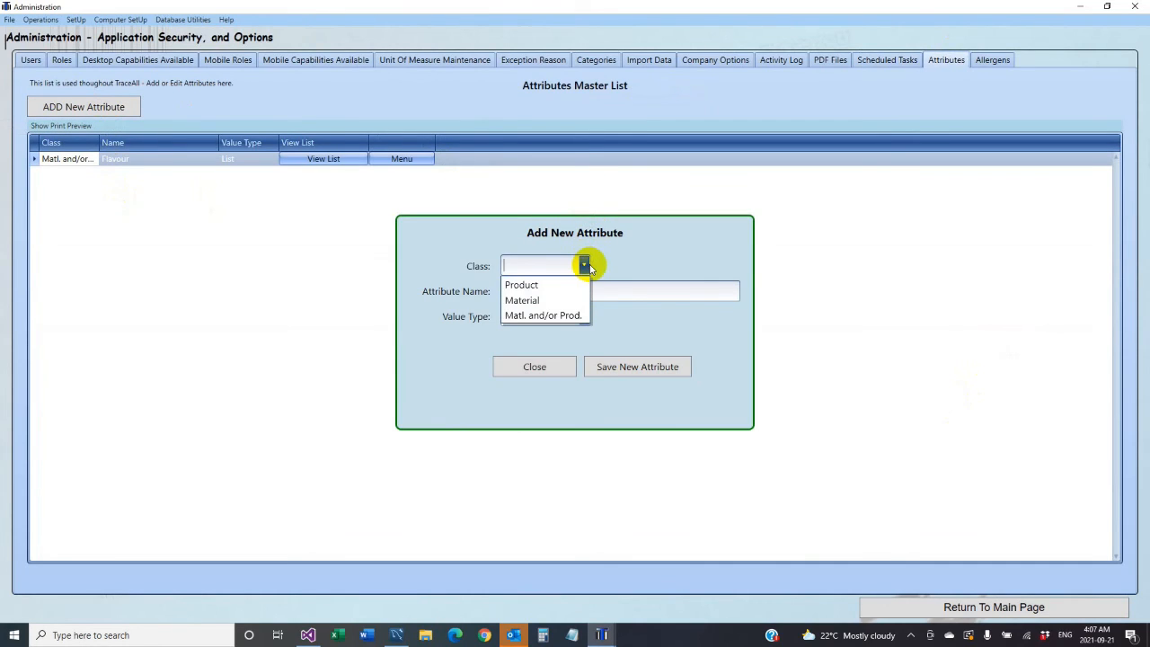
{"action": "left_click", "coordinate": [538, 319]}
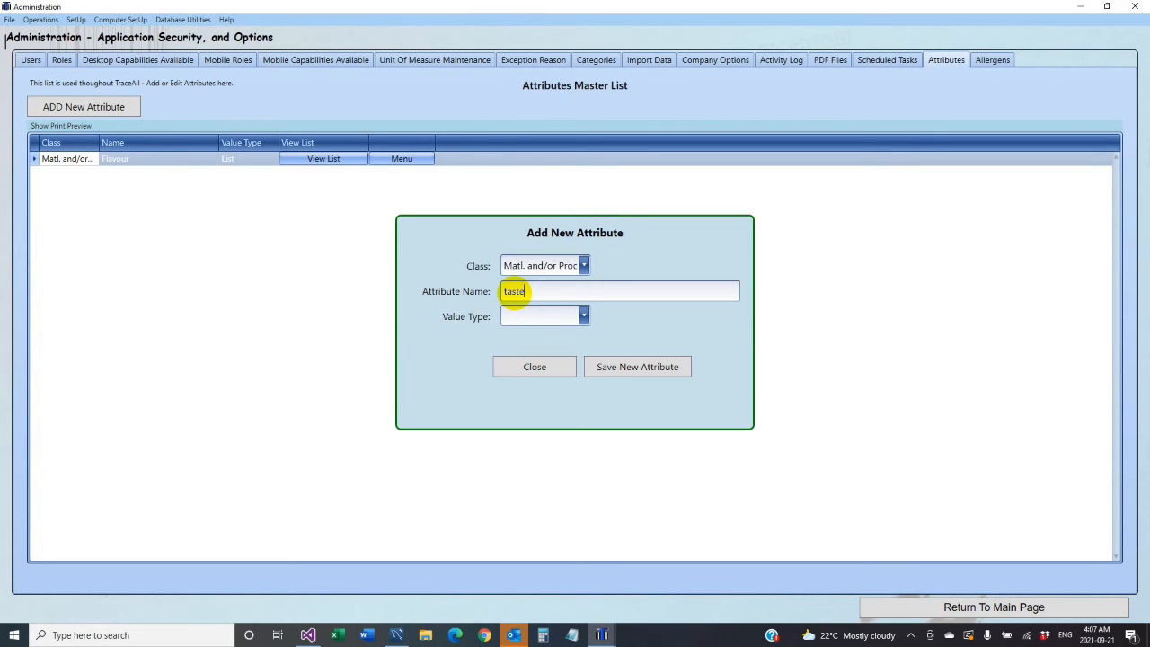
{"action": "left_click", "coordinate": [519, 291]}
{"action": "type", "text": "taste"}
{"action": "left_click", "coordinate": [583, 317]}
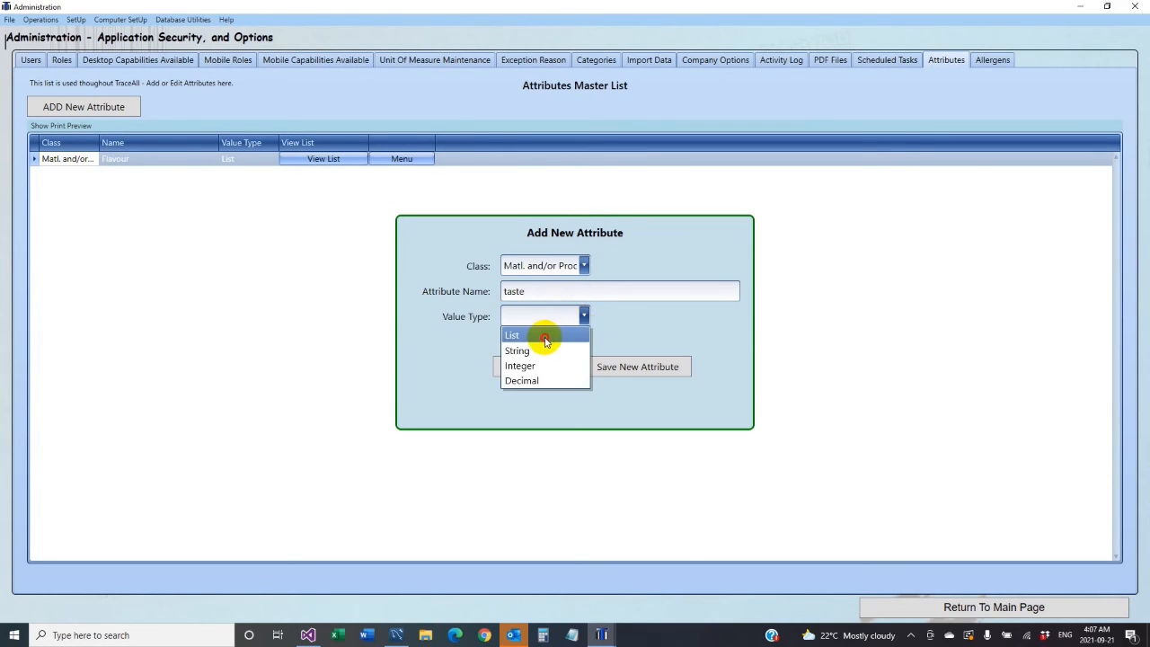
{"action": "left_click", "coordinate": [545, 338]}
{"action": "left_click", "coordinate": [661, 367]}
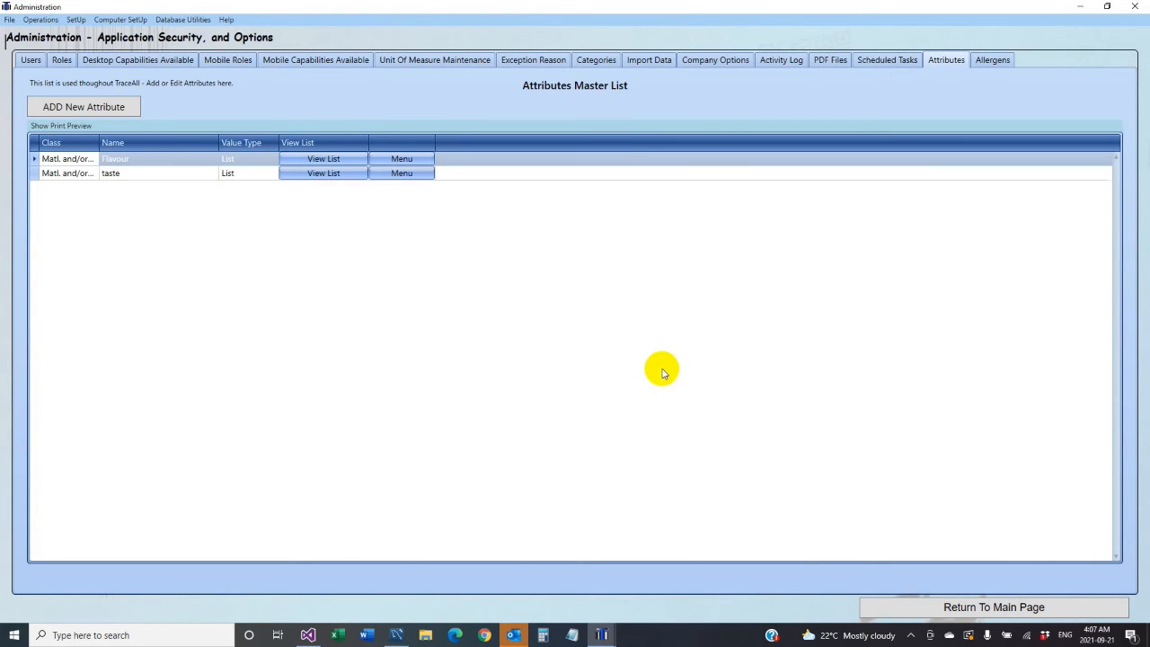
- Add 'sweet' and 'sour' as the taste attribute's list values, then close the dialogs
{"action": "left_click", "coordinate": [290, 172]}
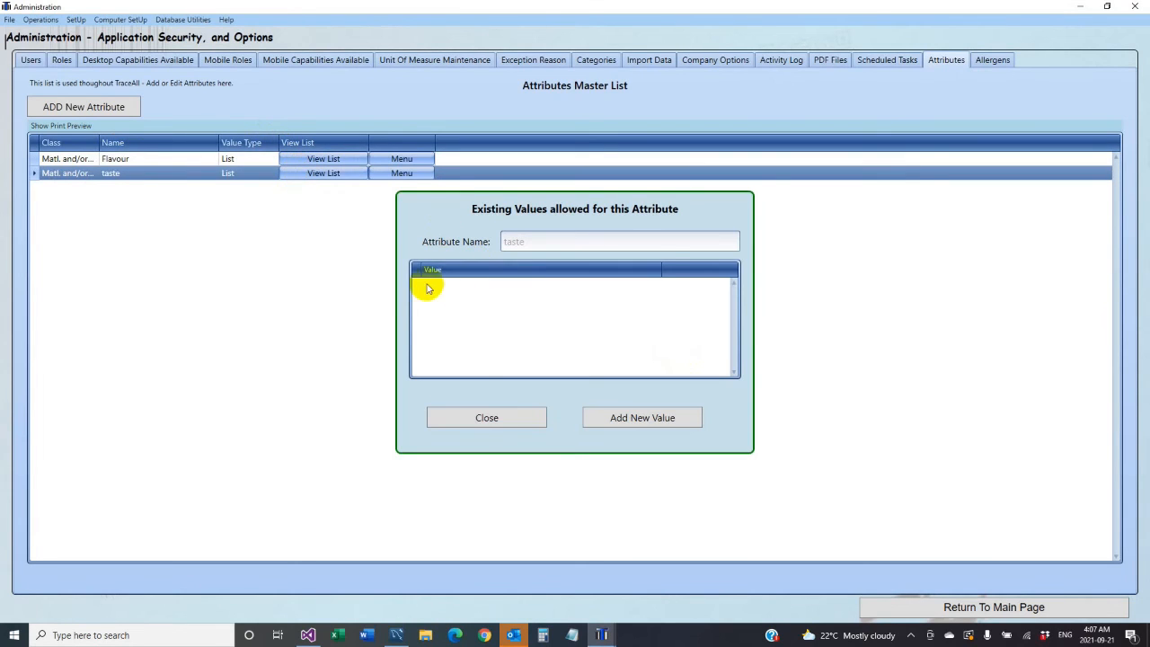
{"action": "left_click", "coordinate": [648, 418]}
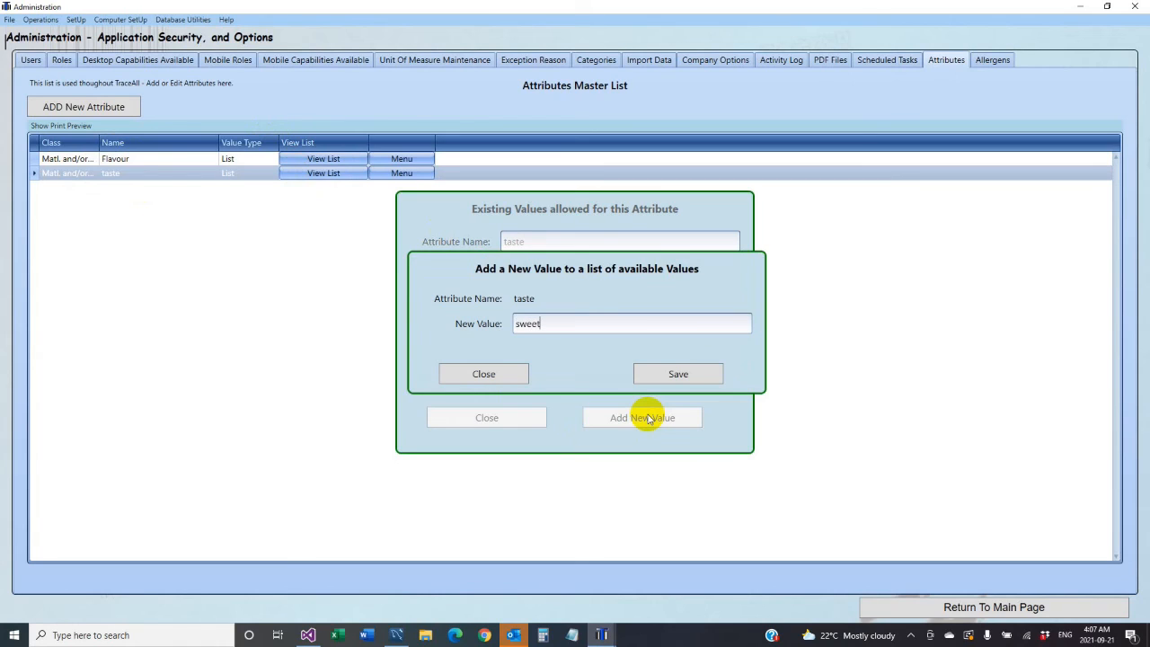
{"action": "left_click", "coordinate": [690, 374]}
{"action": "left_click", "coordinate": [559, 375]}
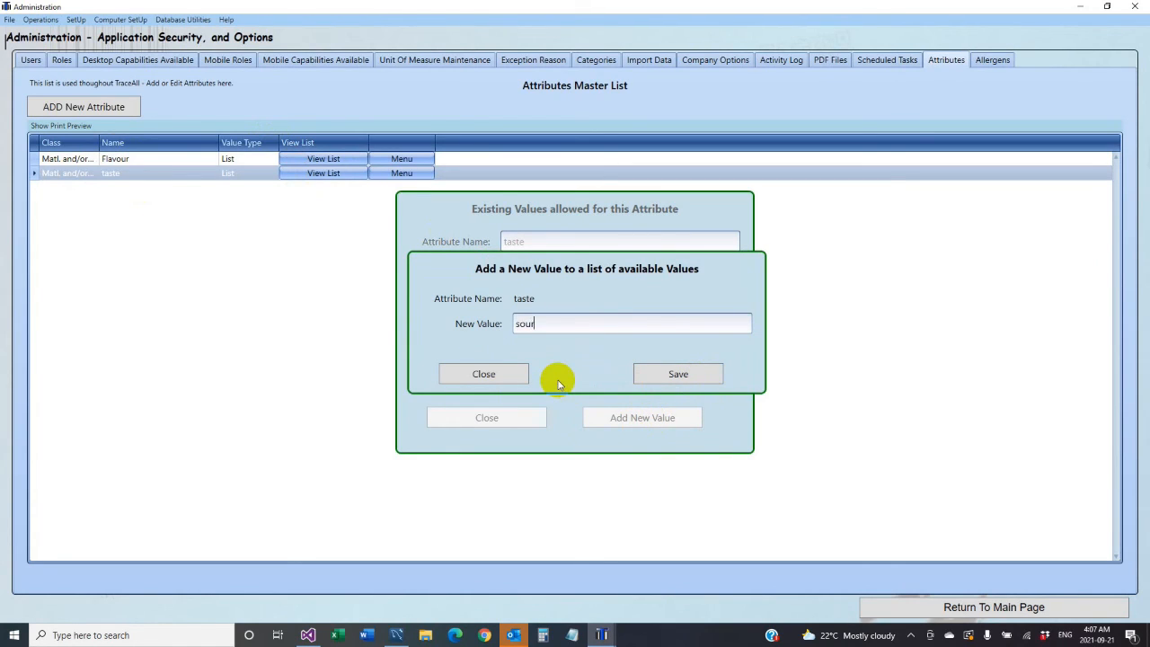
{"action": "left_click", "coordinate": [677, 374]}
{"action": "left_click", "coordinate": [476, 375]}
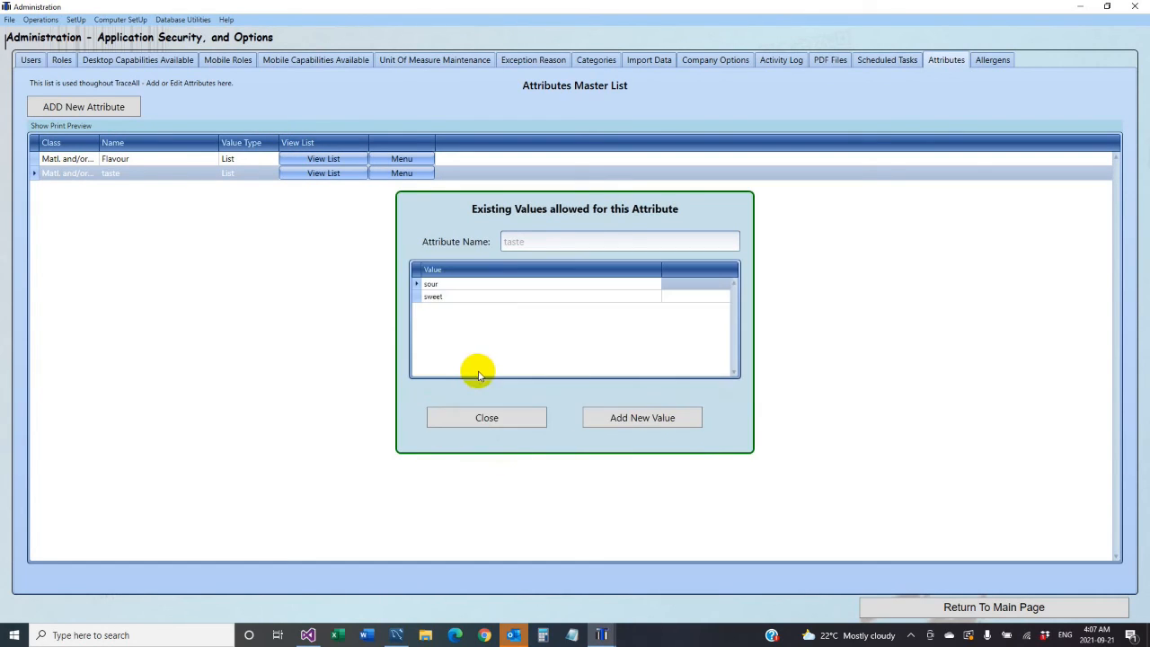
{"action": "left_click", "coordinate": [485, 417]}
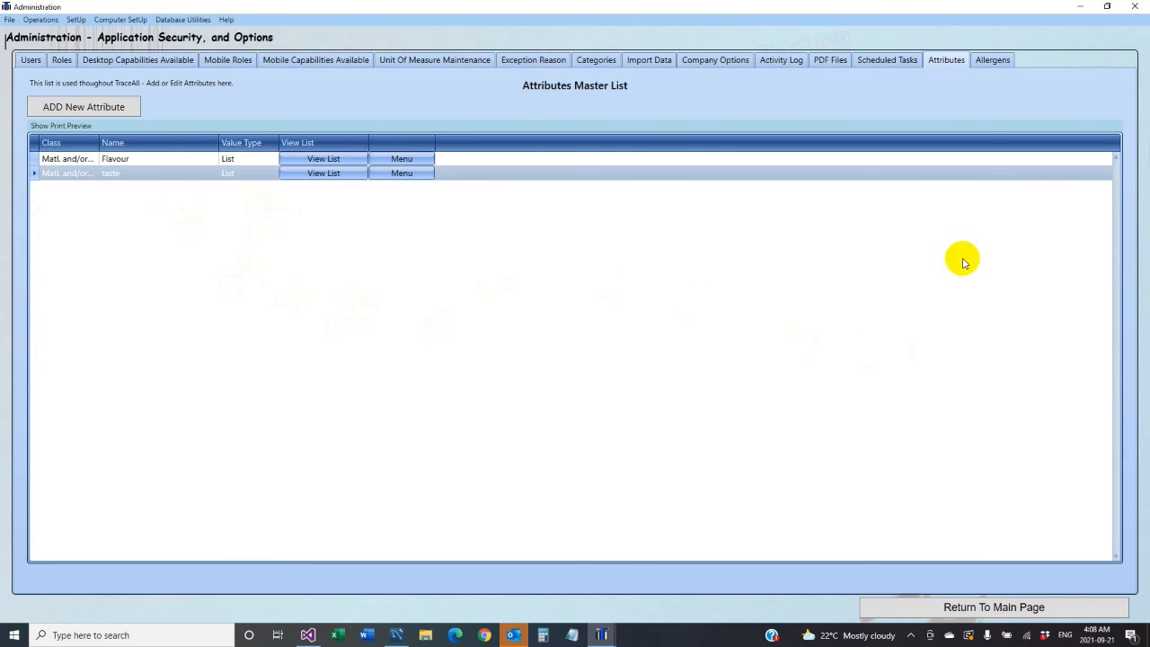
- Create a 'gluten' allergen described as 'contains gluten' in the Allergens Master List
{"action": "left_click", "coordinate": [983, 59]}
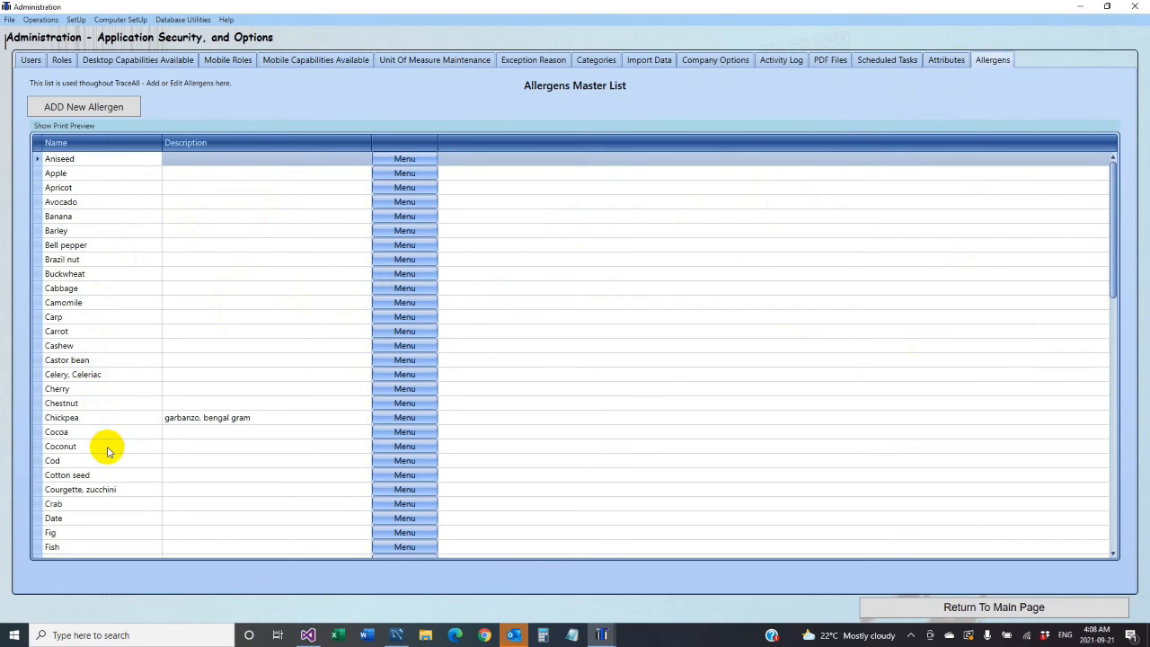
{"action": "scroll", "coordinate": [107, 449], "scroll_direction": "down", "scroll_amount": 20}
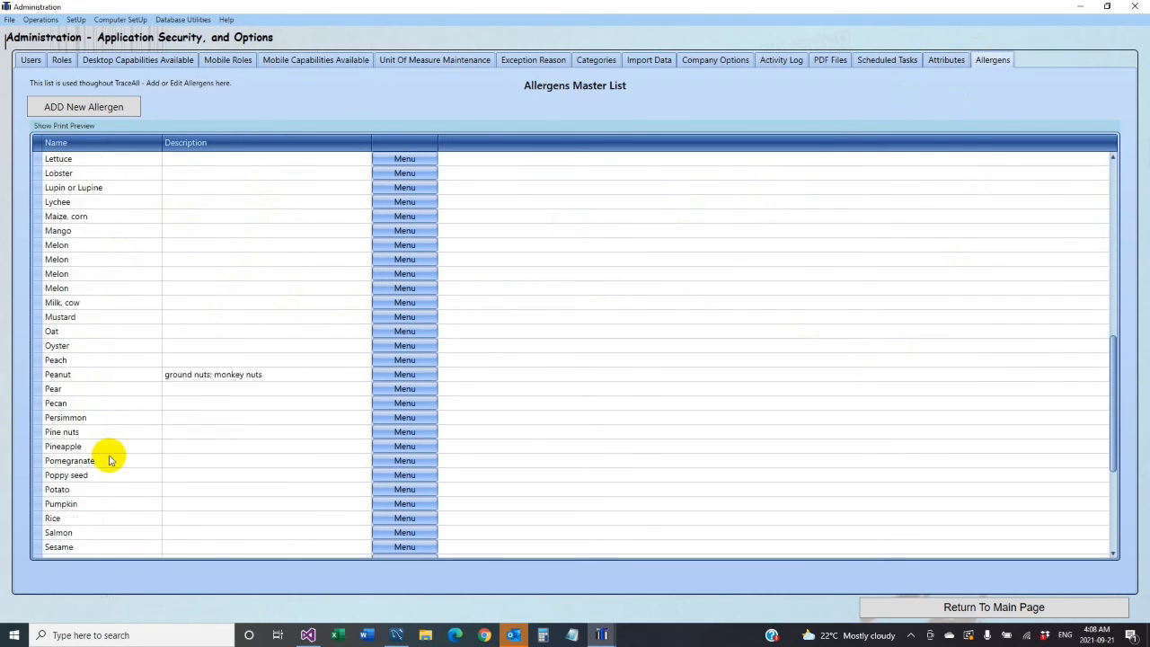
{"action": "left_click", "coordinate": [105, 102]}
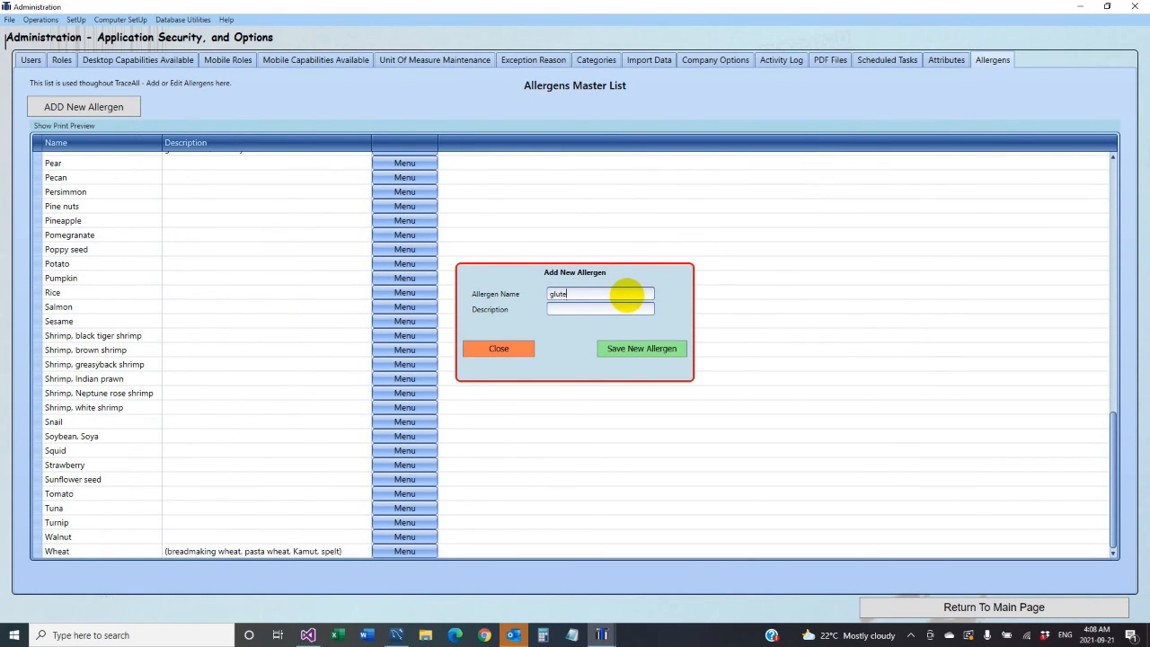
{"action": "left_click", "coordinate": [598, 309]}
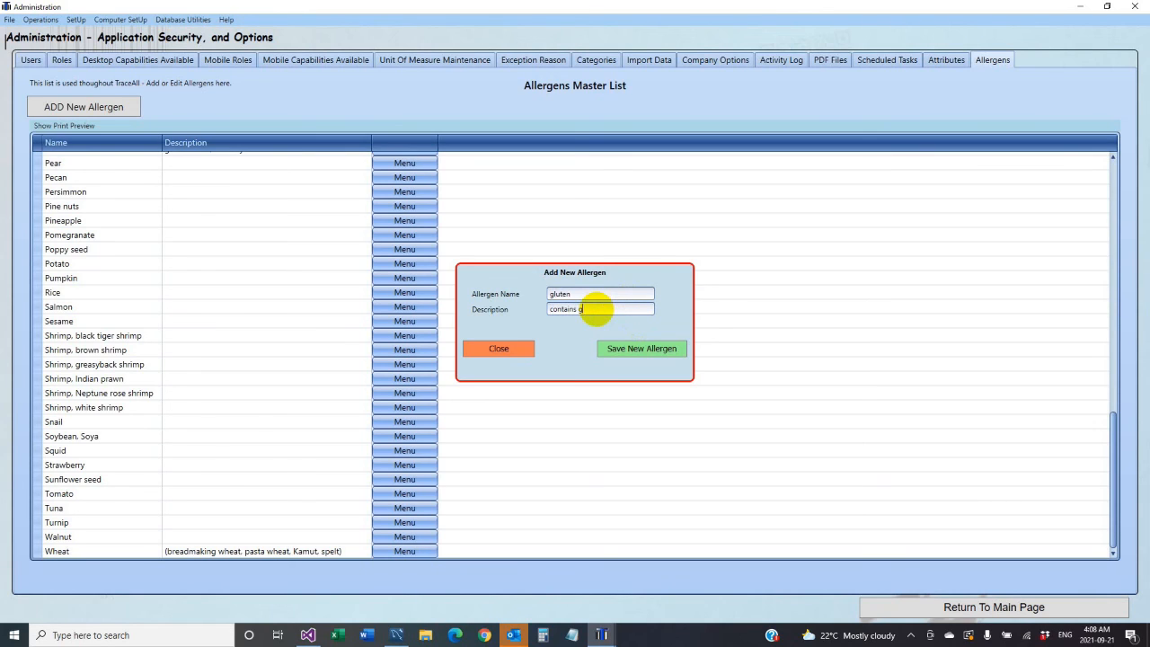
{"action": "left_click", "coordinate": [642, 348]}
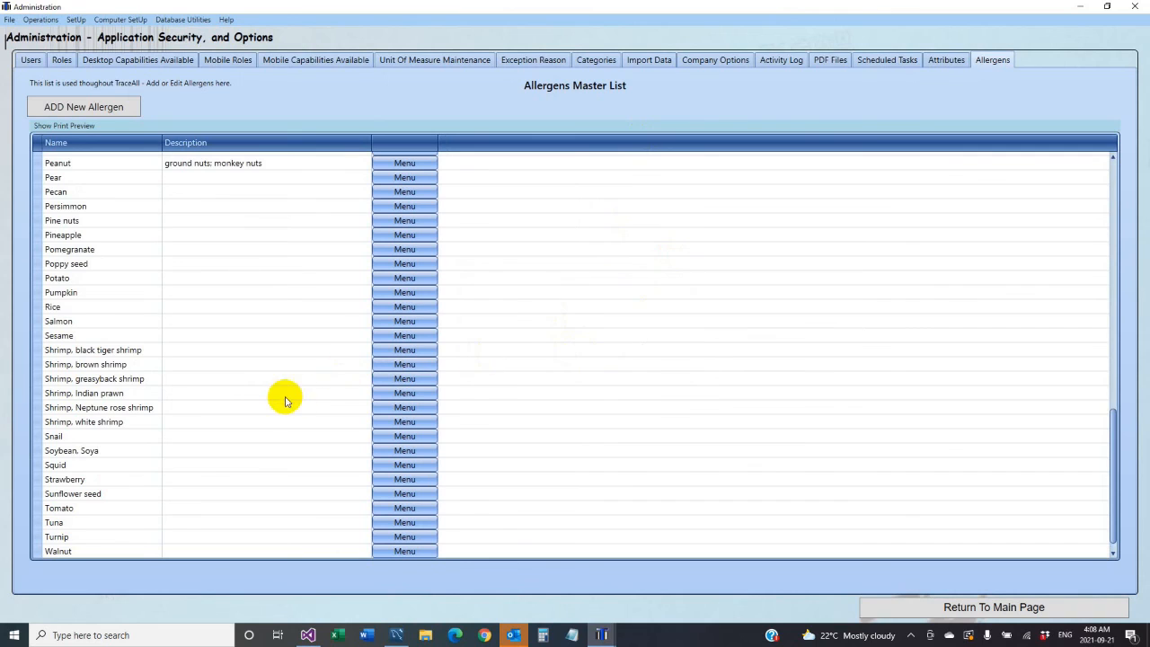
{"action": "scroll", "coordinate": [279, 387], "scroll_direction": "up", "scroll_amount": 10}
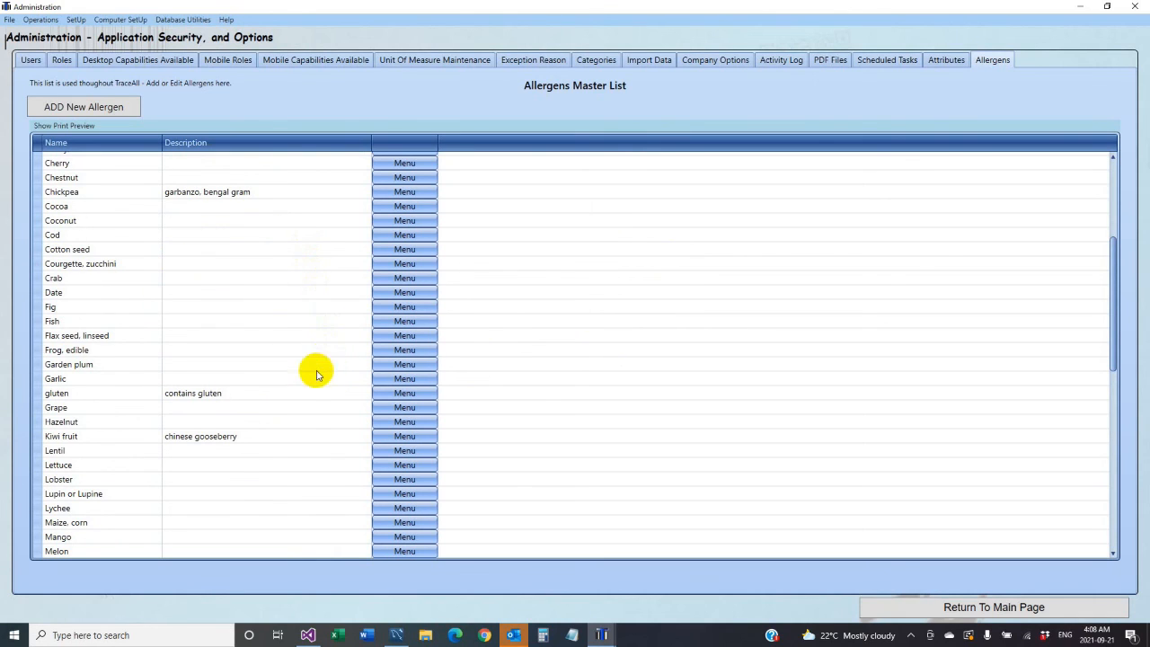
{"action": "scroll", "coordinate": [276, 416], "scroll_direction": "down", "scroll_amount": 1}
{"action": "scroll", "coordinate": [275, 415], "scroll_direction": "down", "scroll_amount": 10}
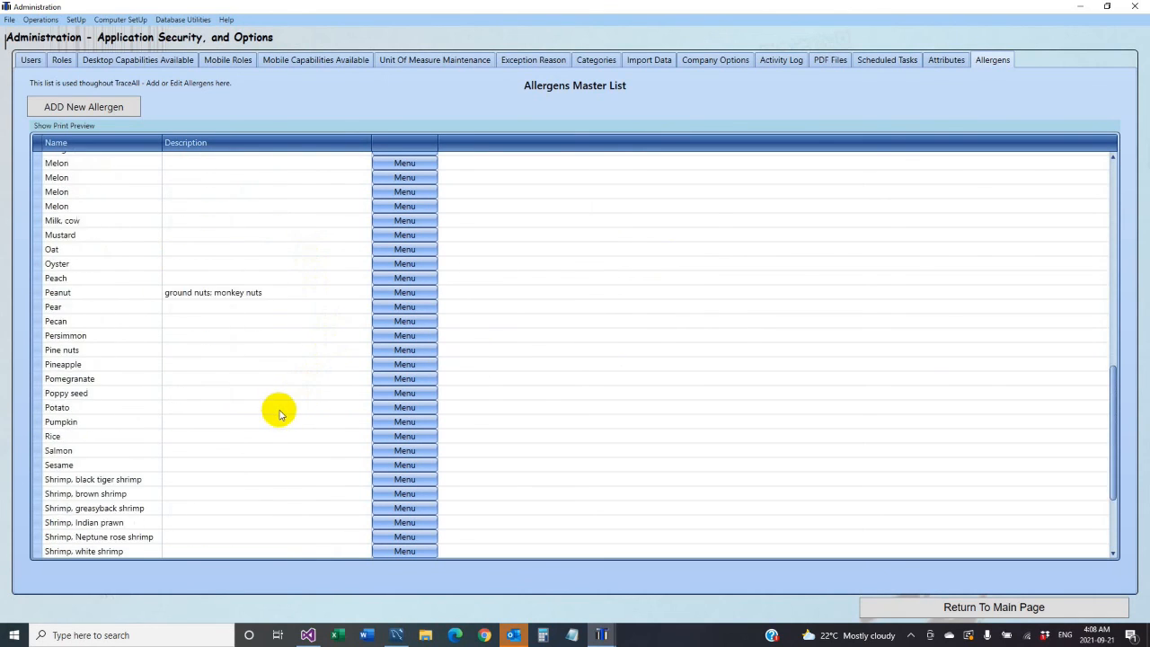